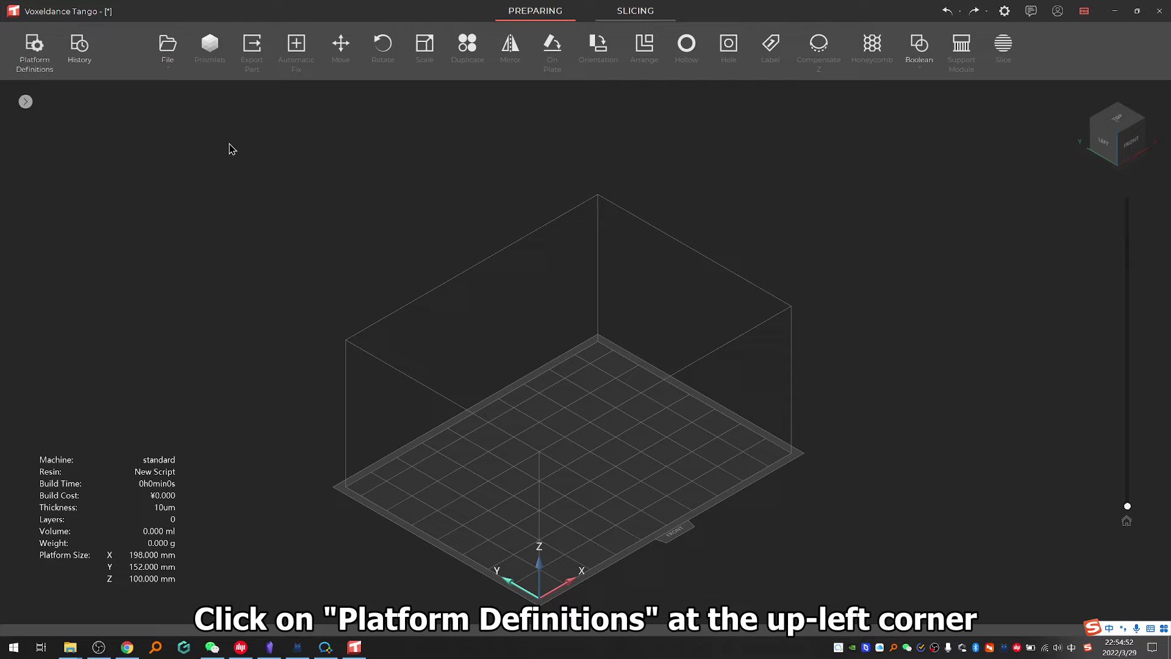
# Add the built-in Uniz IBEE machine profile to the platform definitions
pyautogui.click(34, 49)
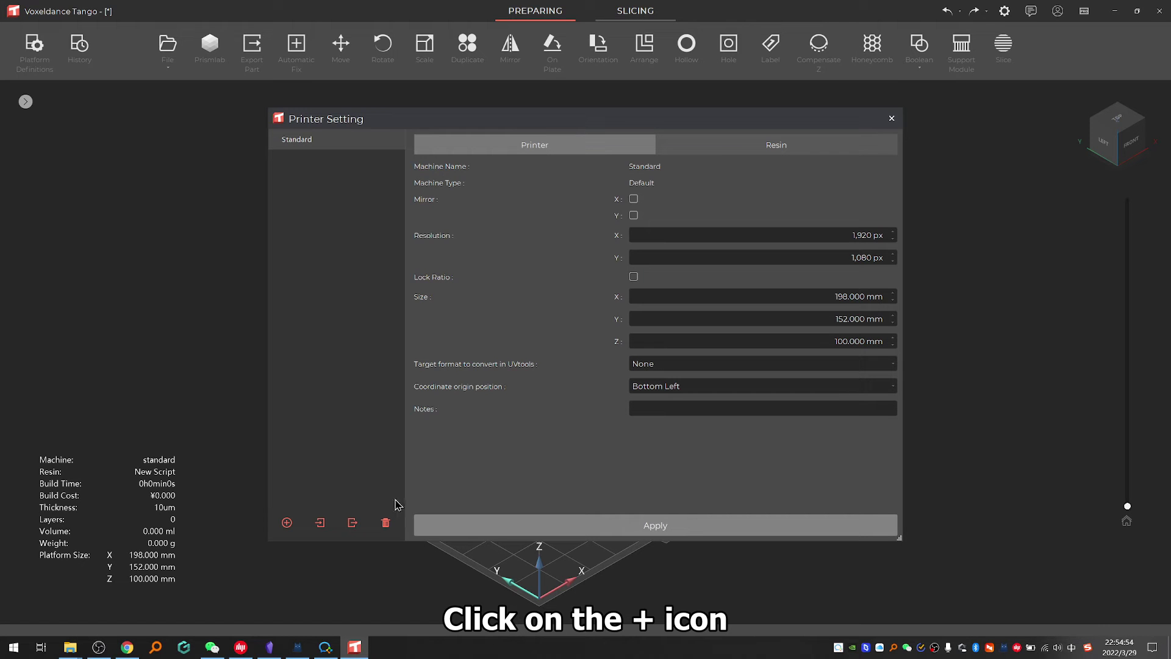
pyautogui.click(287, 522)
pyautogui.doubleClick(335, 322)
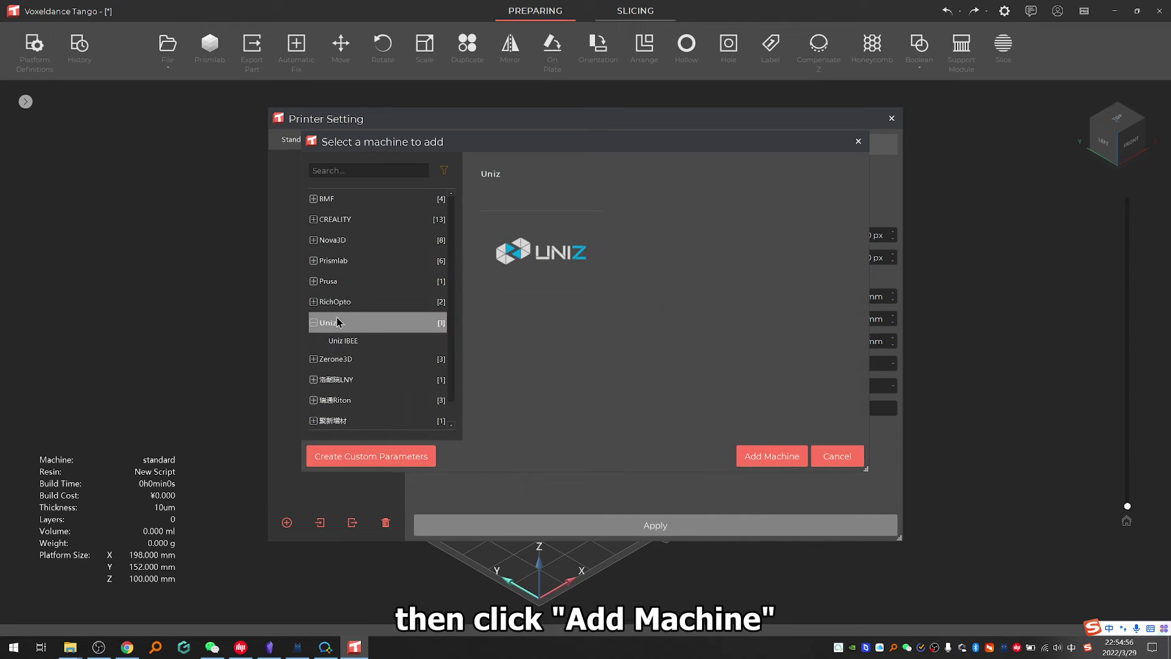
pyautogui.click(368, 342)
pyautogui.click(785, 464)
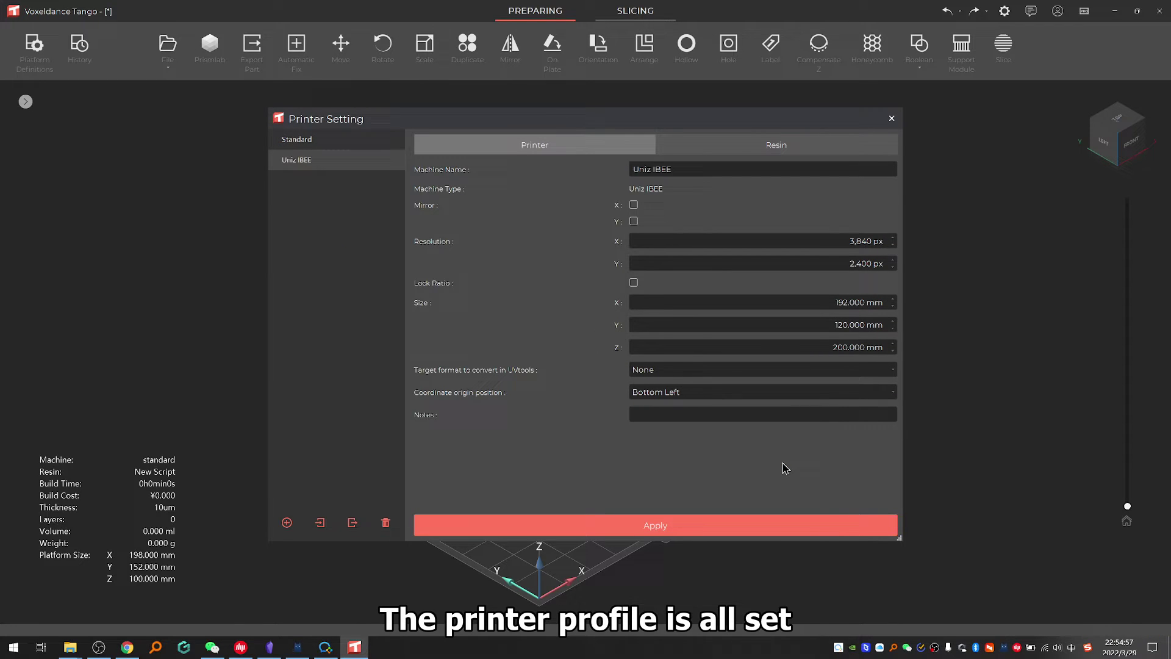
# Add the third-party resin script 8K 头雕 PHROZEN MINI 8K to the Uniz IBEE printer
pyautogui.click(788, 149)
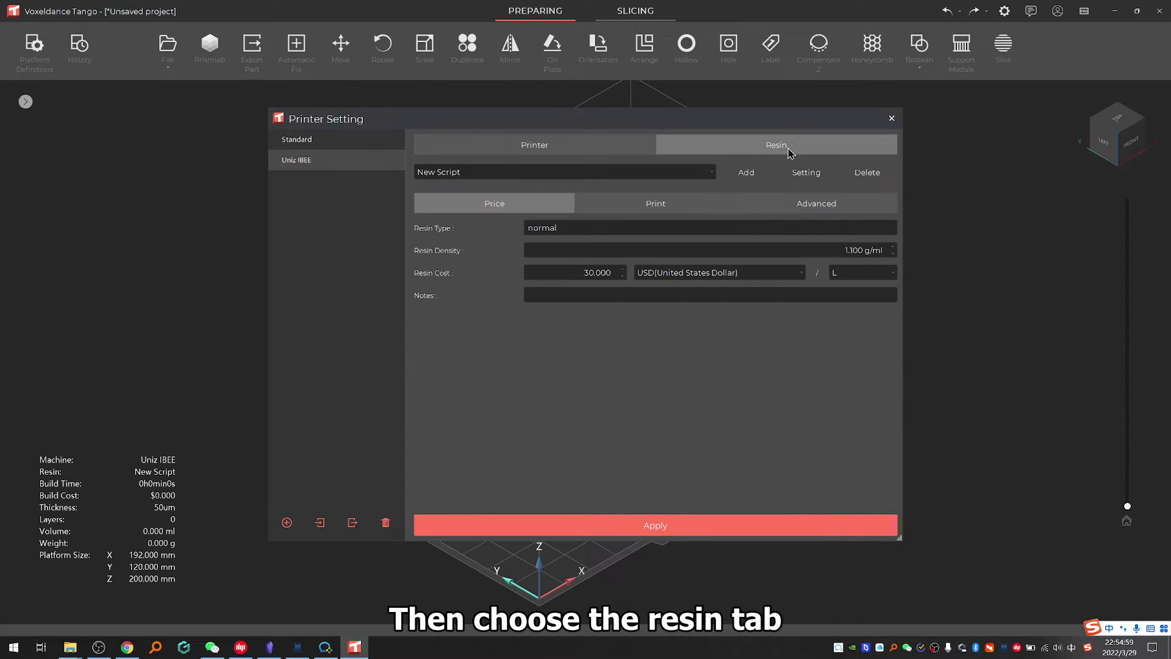
pyautogui.click(746, 173)
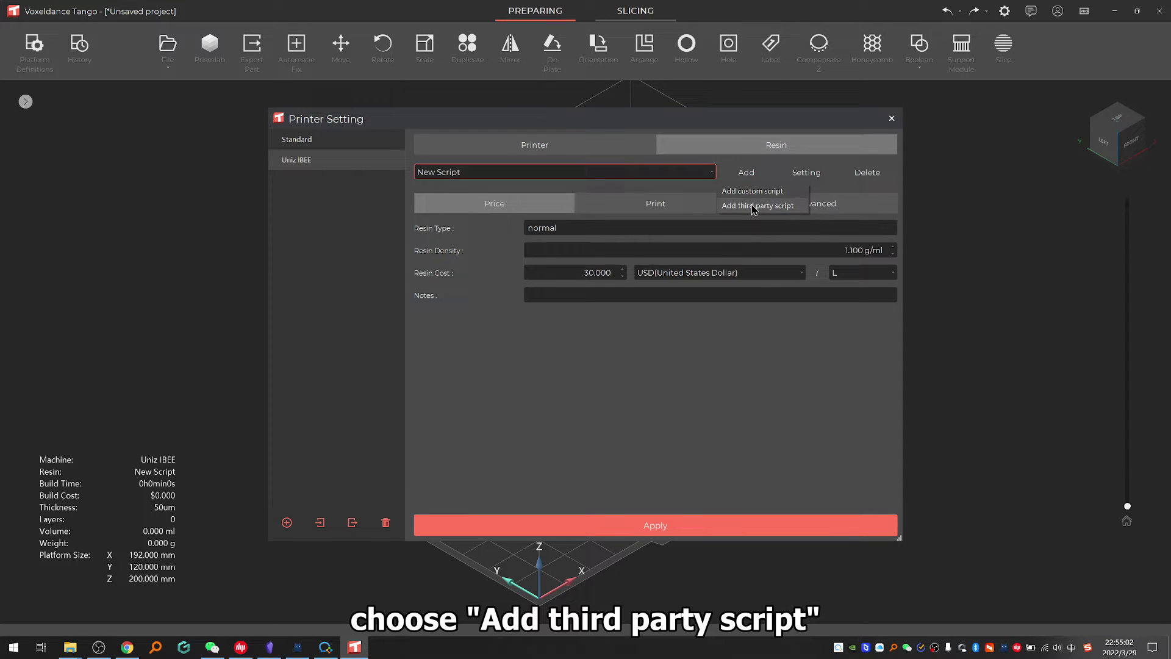
pyautogui.click(762, 205)
pyautogui.click(309, 226)
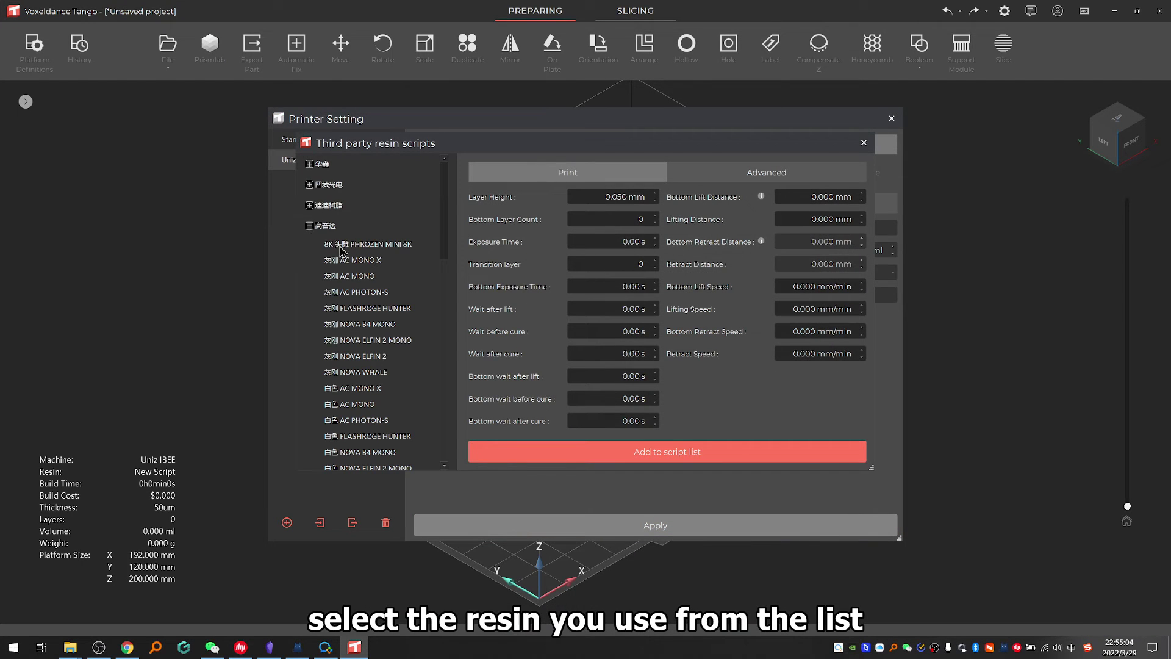
pyautogui.click(343, 244)
pyautogui.click(722, 453)
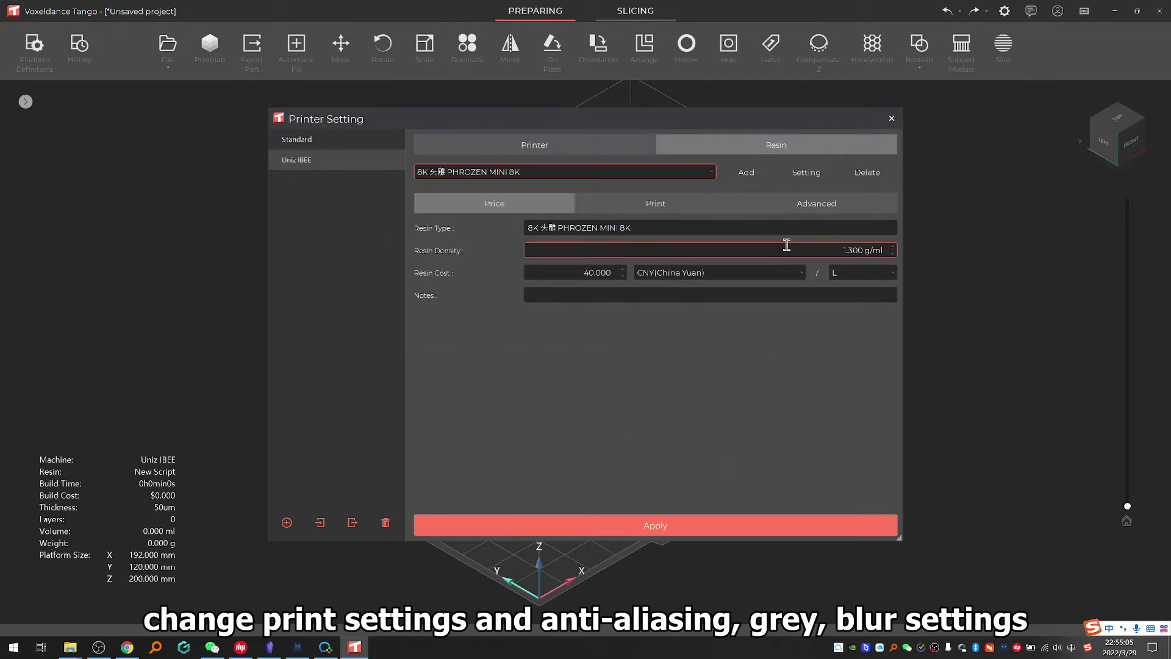
# Set the resin's anti-aliasing level to 8 and grey level to 1, and choose an image blur level
pyautogui.click(795, 209)
pyautogui.click(785, 230)
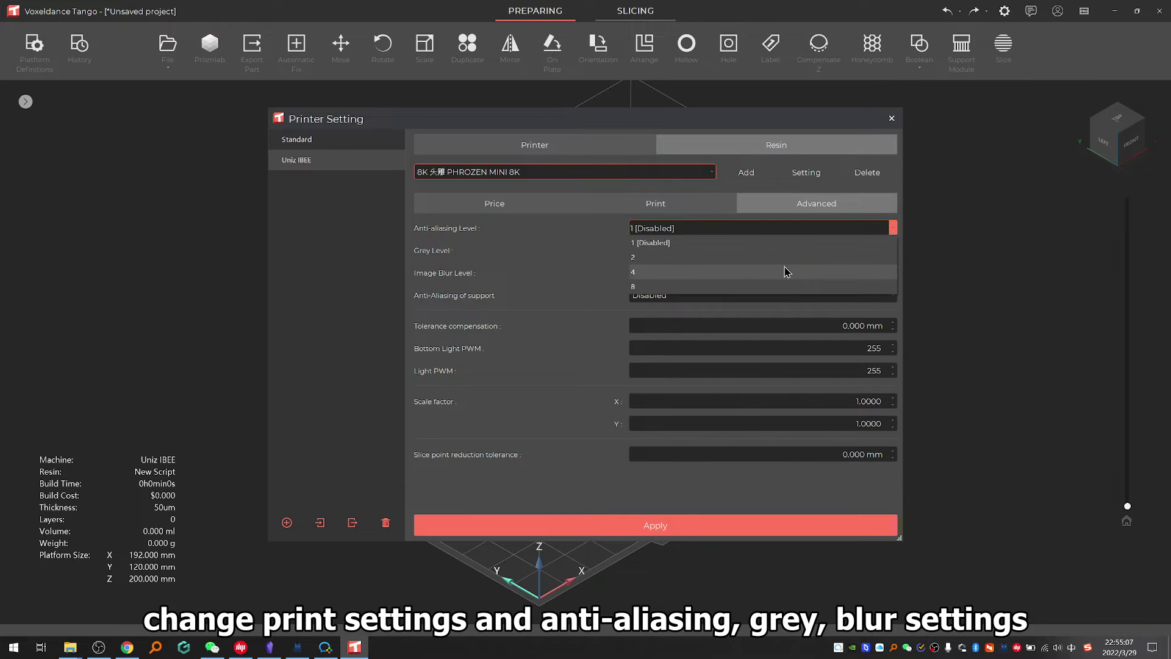
pyautogui.click(784, 282)
pyautogui.click(784, 251)
pyautogui.click(783, 281)
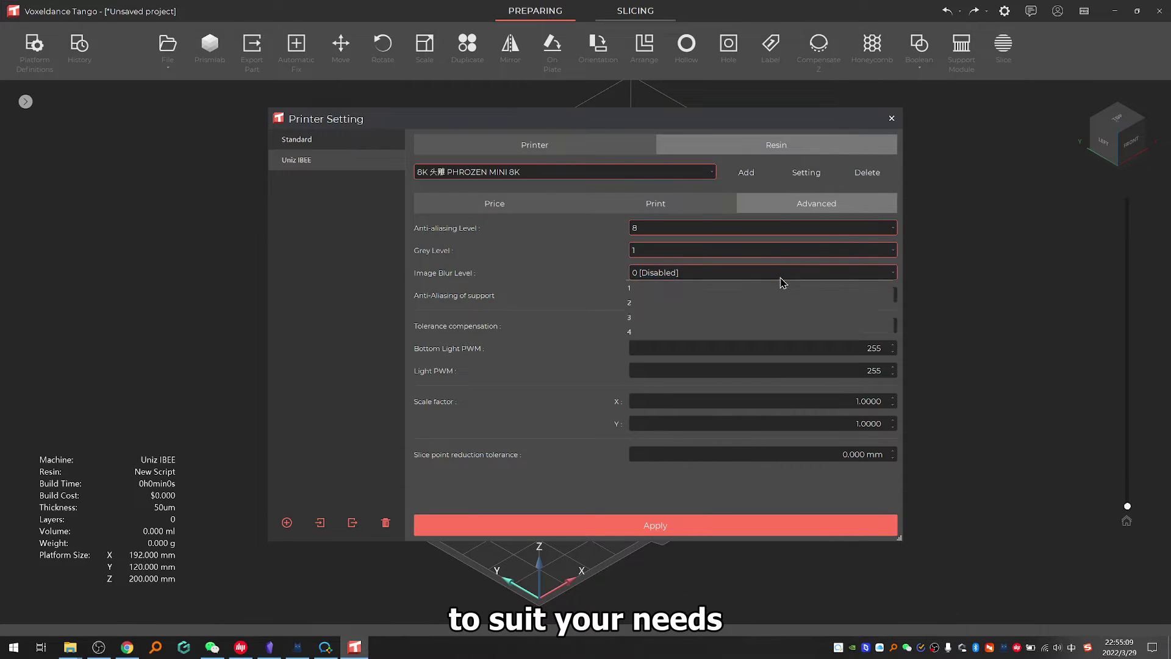
pyautogui.click(779, 274)
pyautogui.click(776, 303)
# Check the resin's print parameters, apply the printer and resin settings, and close the printer settings
pyautogui.click(686, 208)
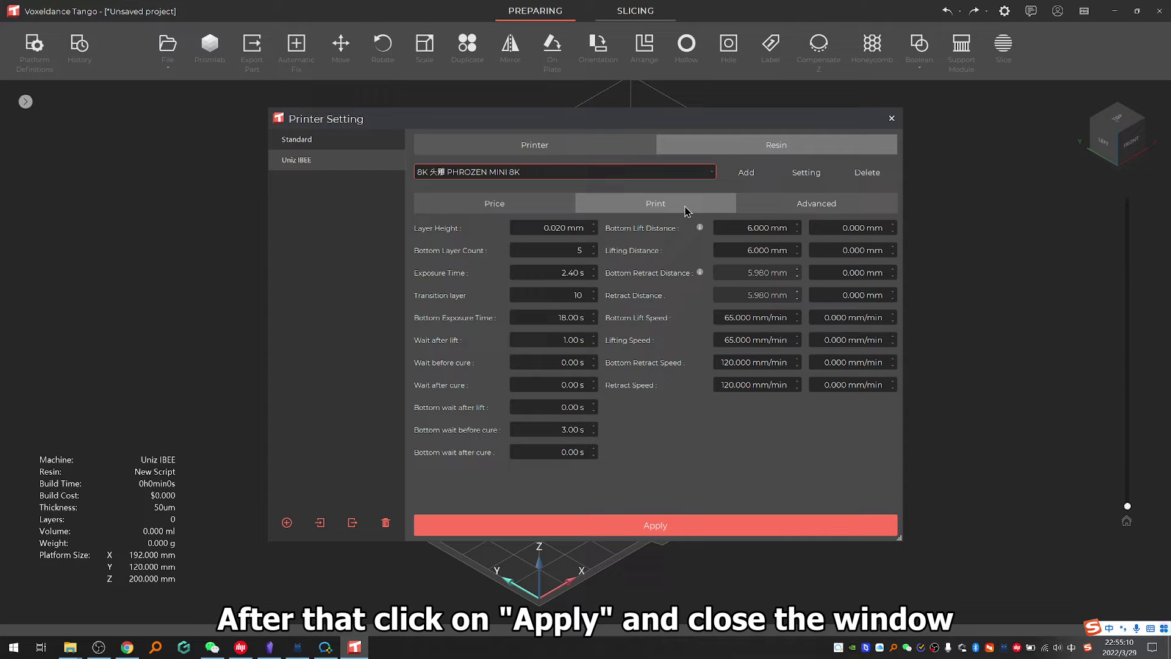
pyautogui.click(706, 531)
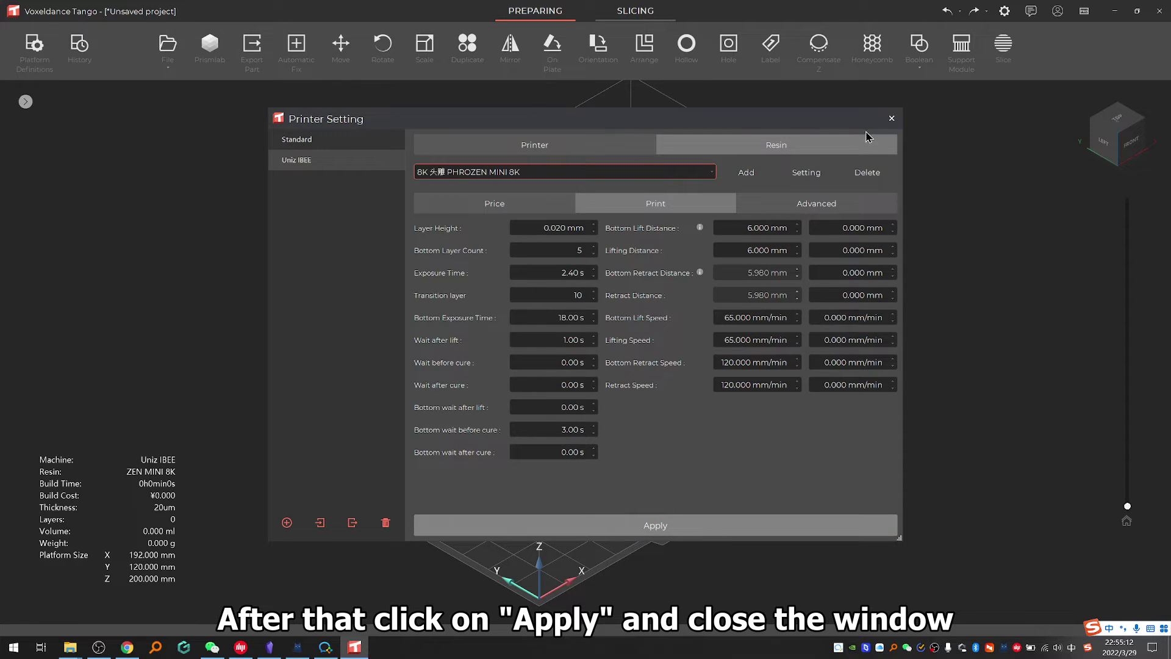
pyautogui.click(889, 119)
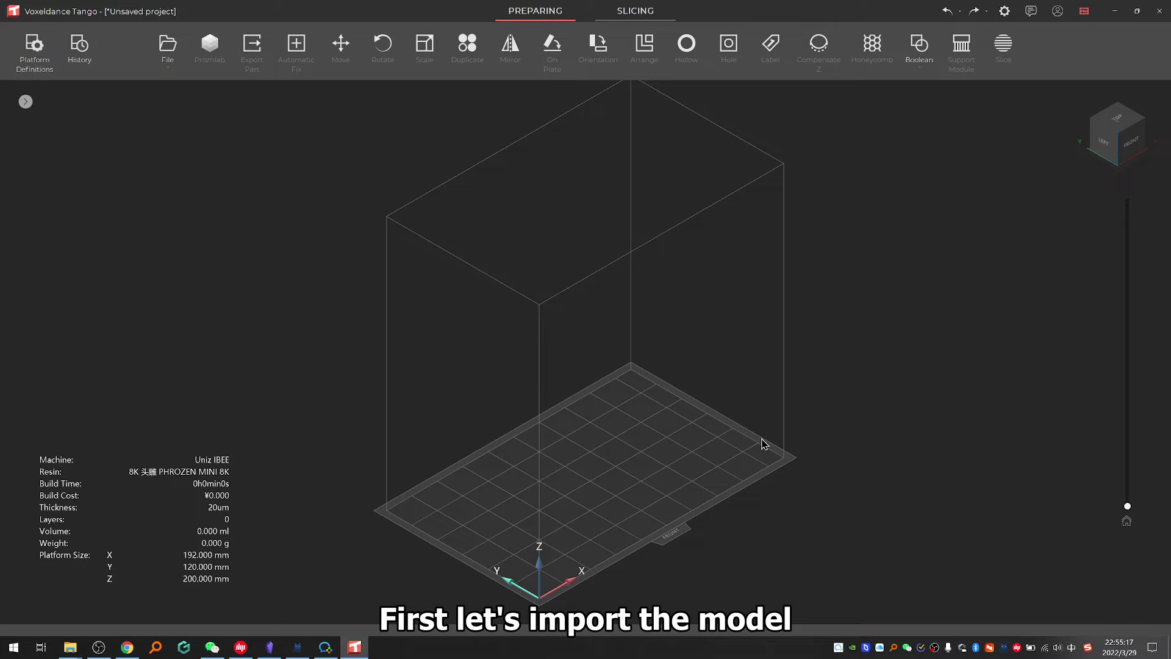
# Import WereWolf_combined.stl centred on the platform and ignore the automatic repair for now
pyautogui.click(168, 45)
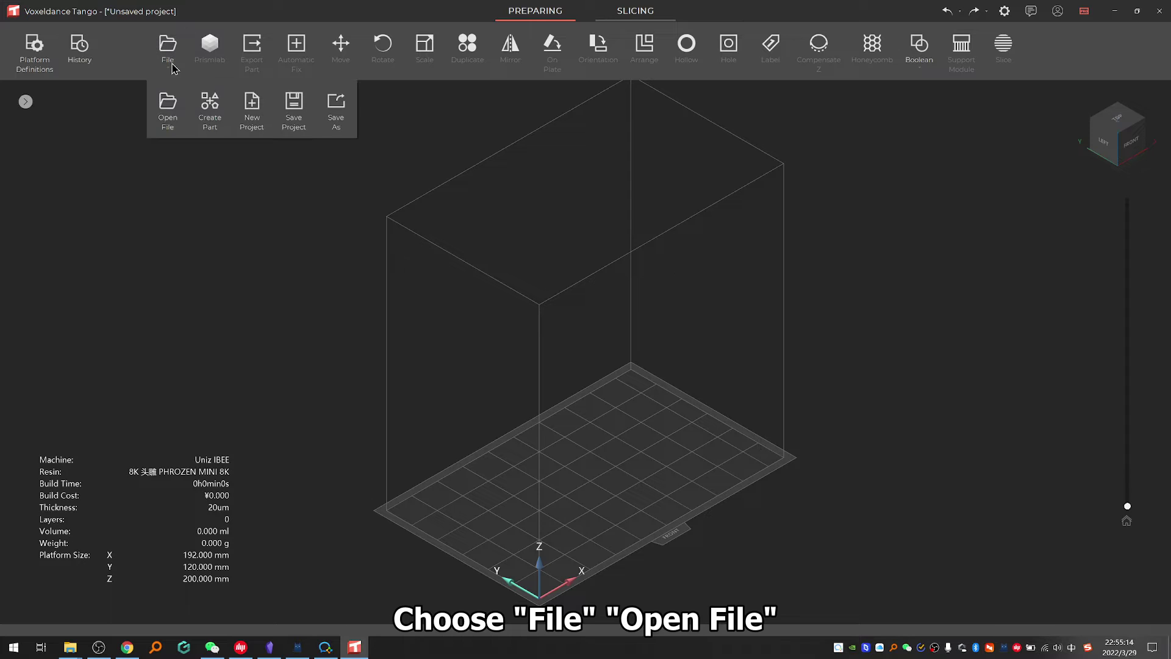
pyautogui.click(174, 119)
pyautogui.click(231, 183)
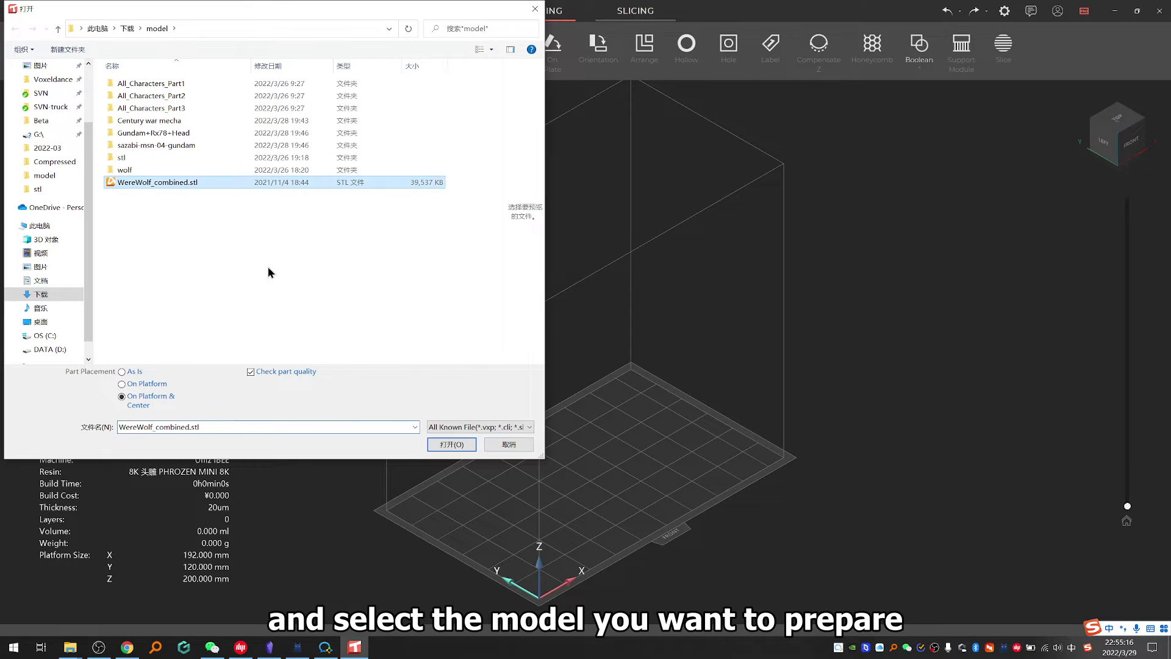
pyautogui.click(452, 444)
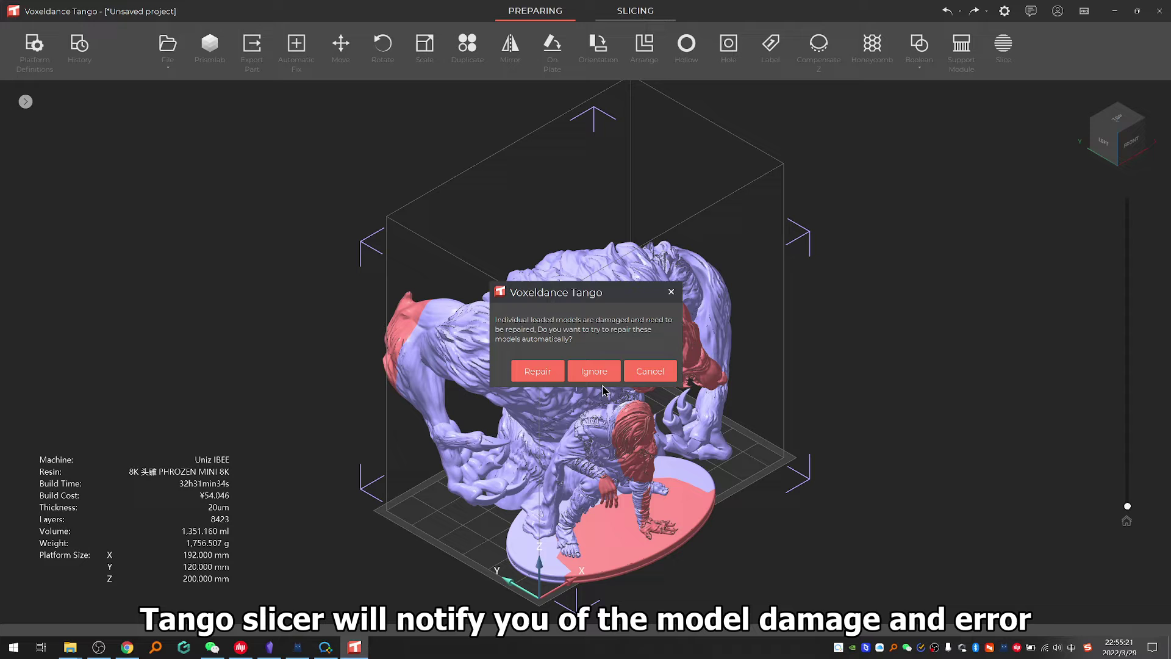
pyautogui.click(597, 374)
pyautogui.click(633, 378)
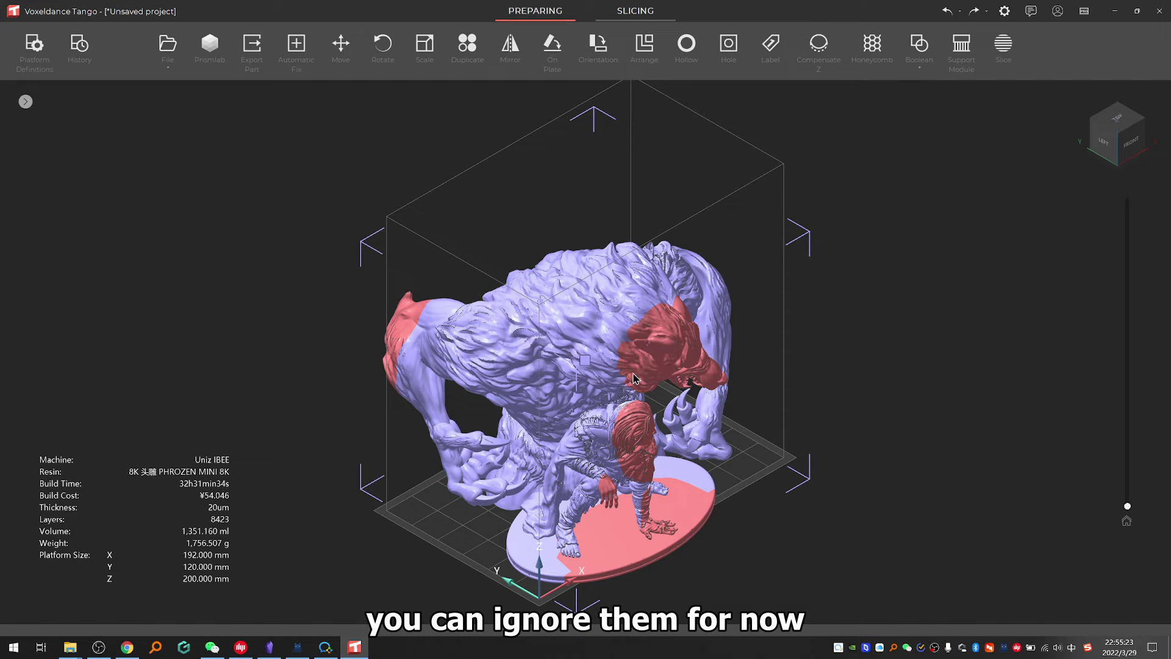
# Scale the whole werewolf model uniformly to a Z size of 70 mm
pyautogui.moveTo(287, 225); pyautogui.dragTo(860, 577)
pyautogui.click(425, 48)
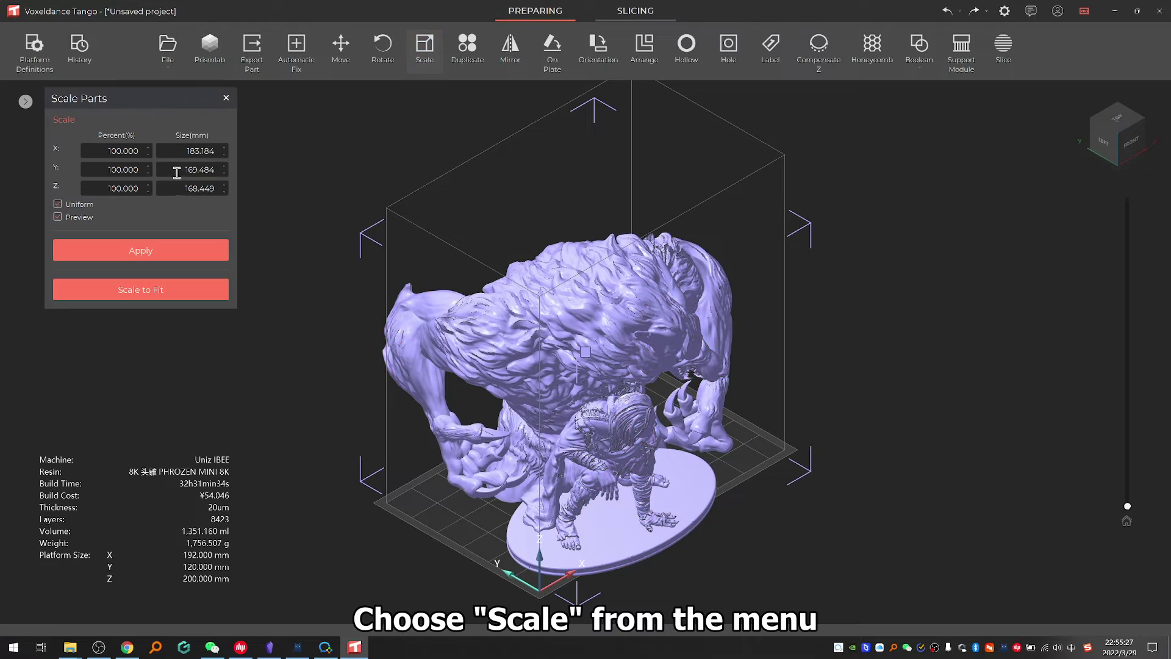
pyautogui.doubleClick(176, 194)
pyautogui.write('70')
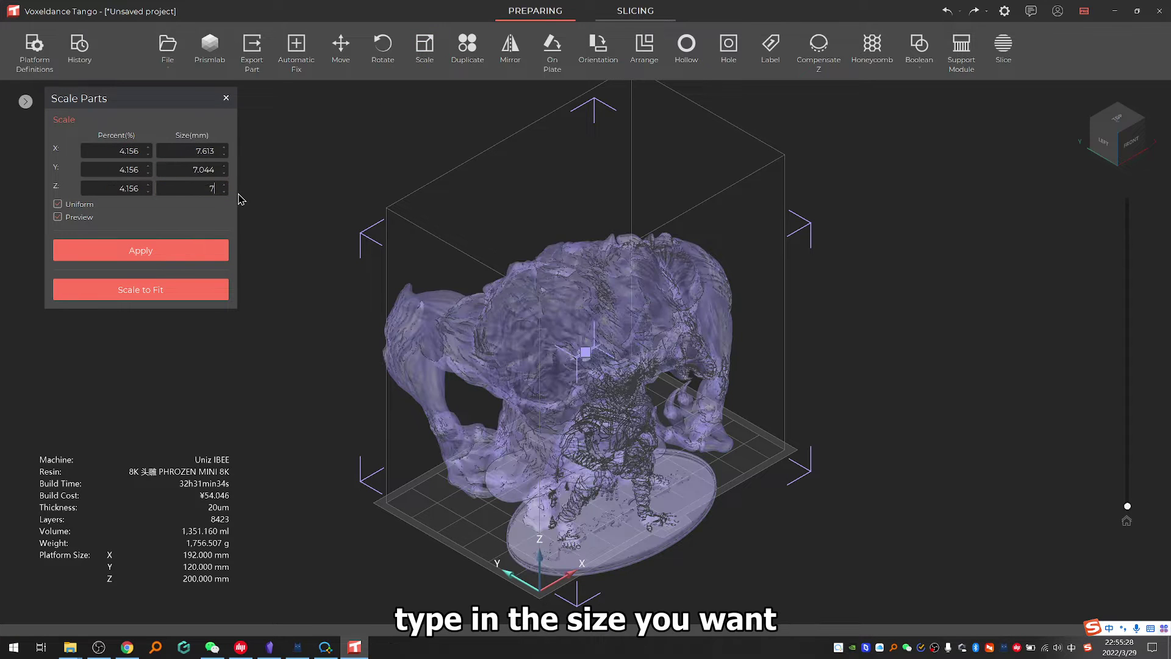
pyautogui.click(202, 259)
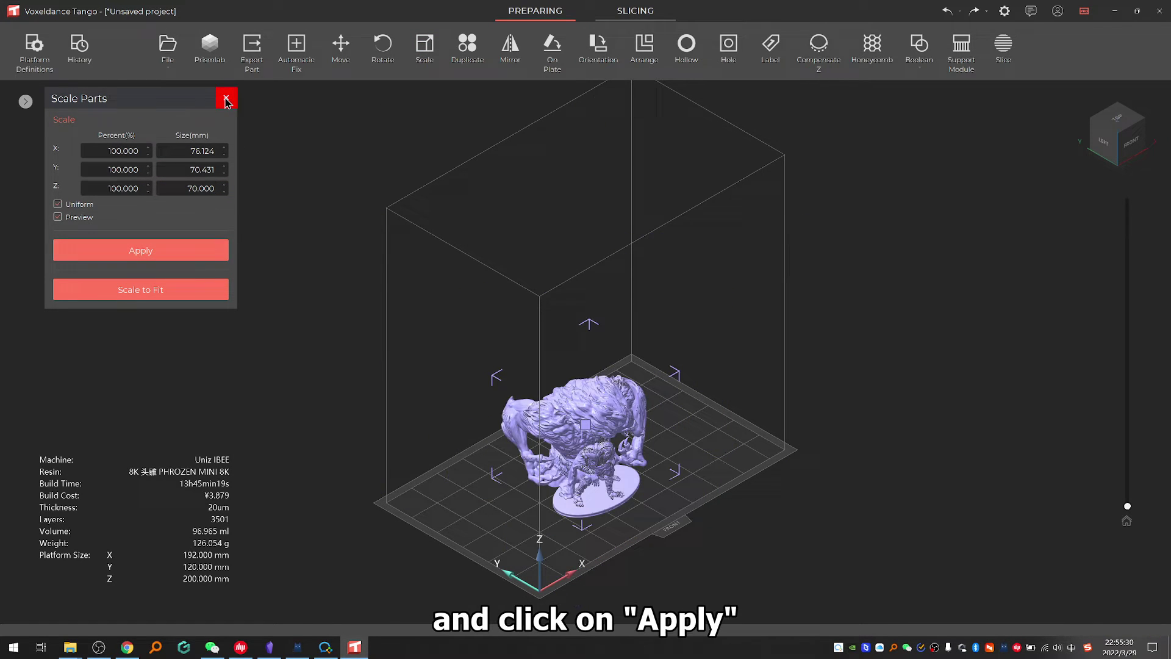
pyautogui.click(226, 98)
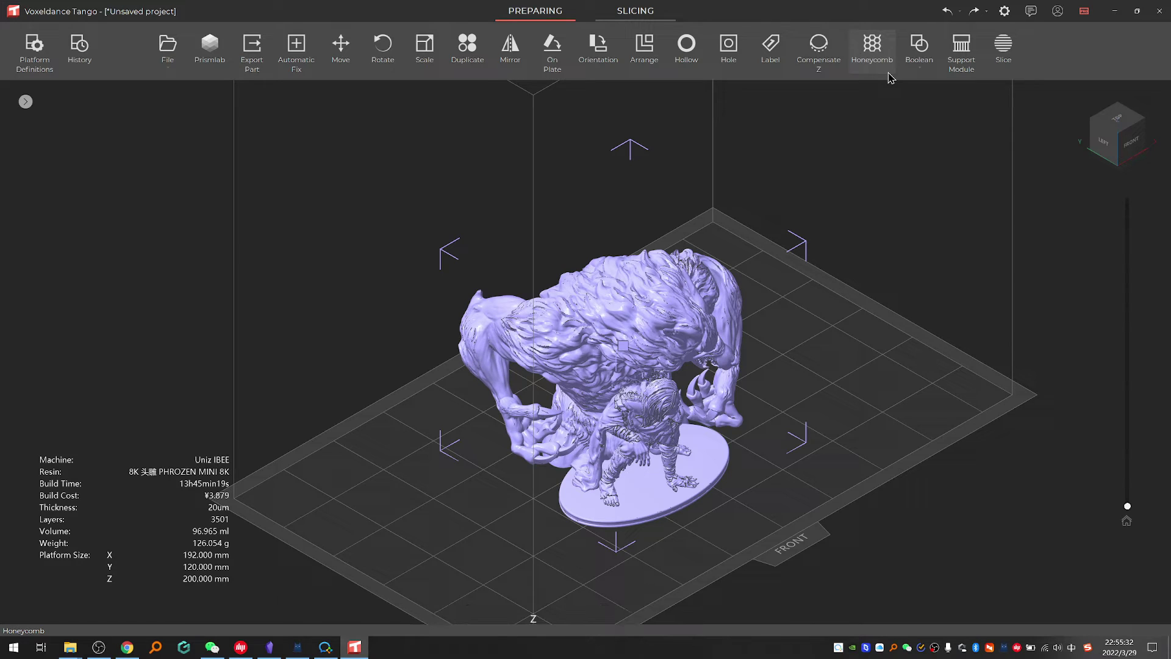
# Split the scaled model into separate parts with Shells to Parts
pyautogui.click(919, 48)
pyautogui.click(997, 113)
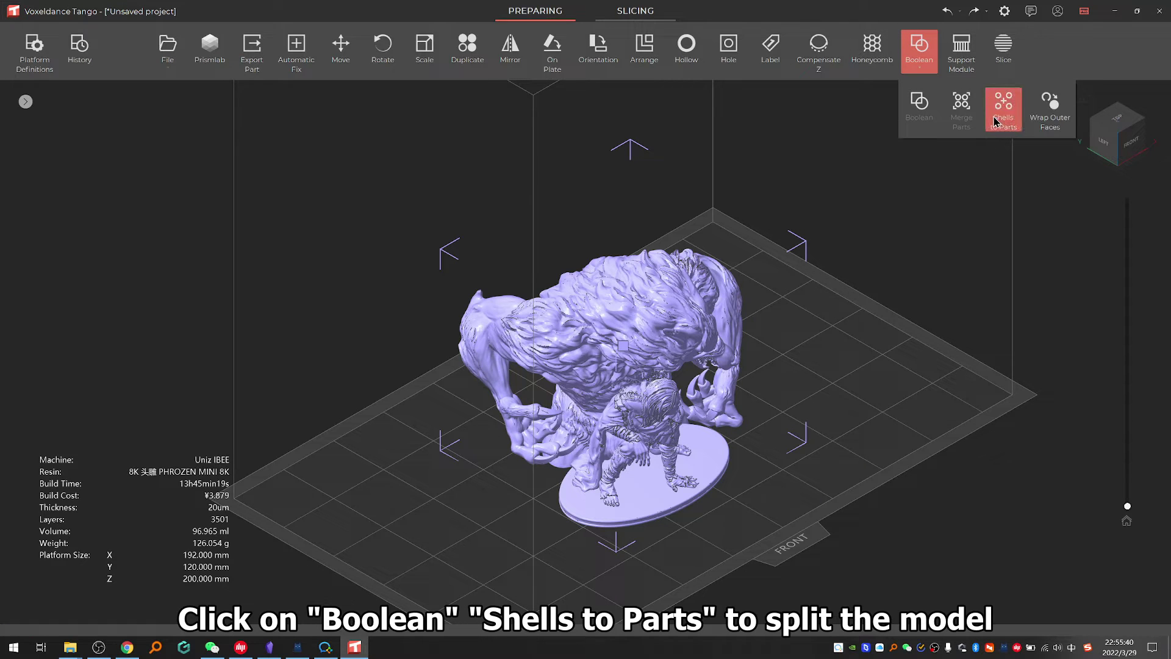
pyautogui.click(596, 365)
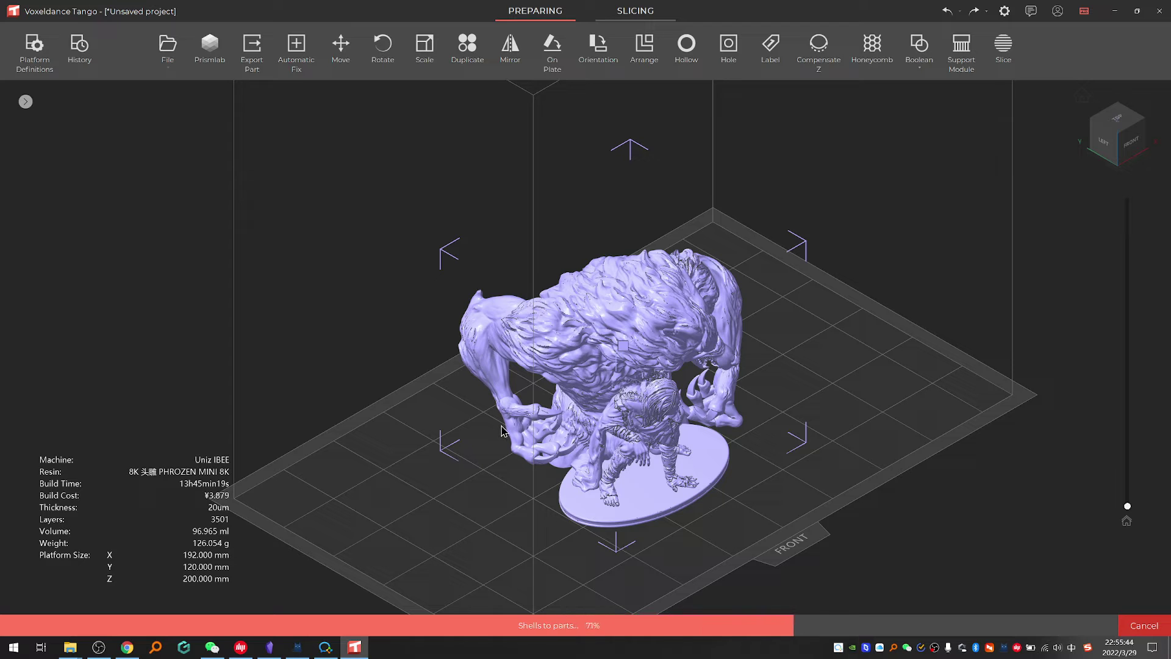
pyautogui.click(538, 351)
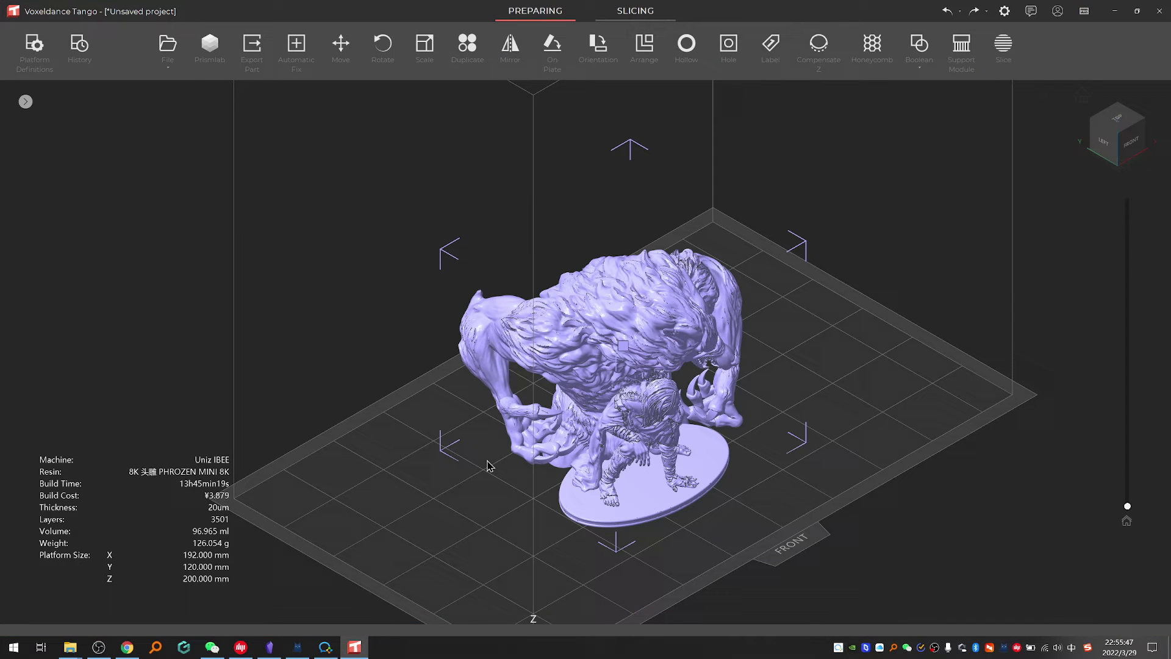
# Select the crouching person together with the oval base and move both clear of the wolf
pyautogui.click(633, 491)
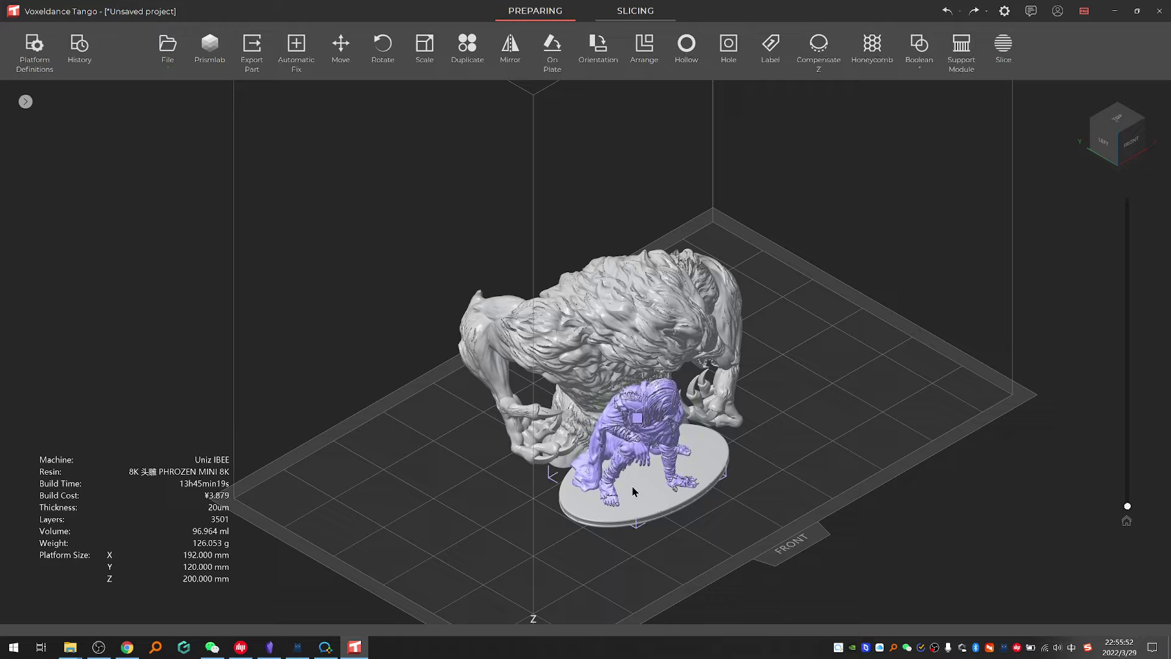
pyautogui.keyDown('ctrl'); pyautogui.click(634, 496); pyautogui.keyUp('ctrl')
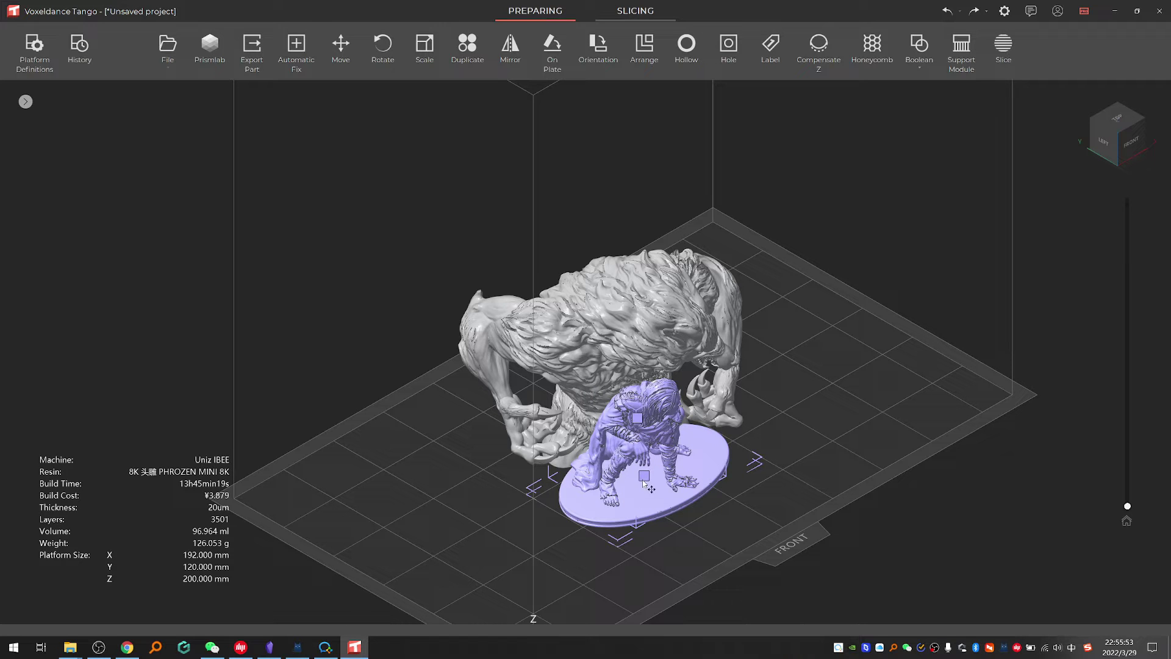
pyautogui.moveTo(648, 480); pyautogui.dragTo(409, 585)
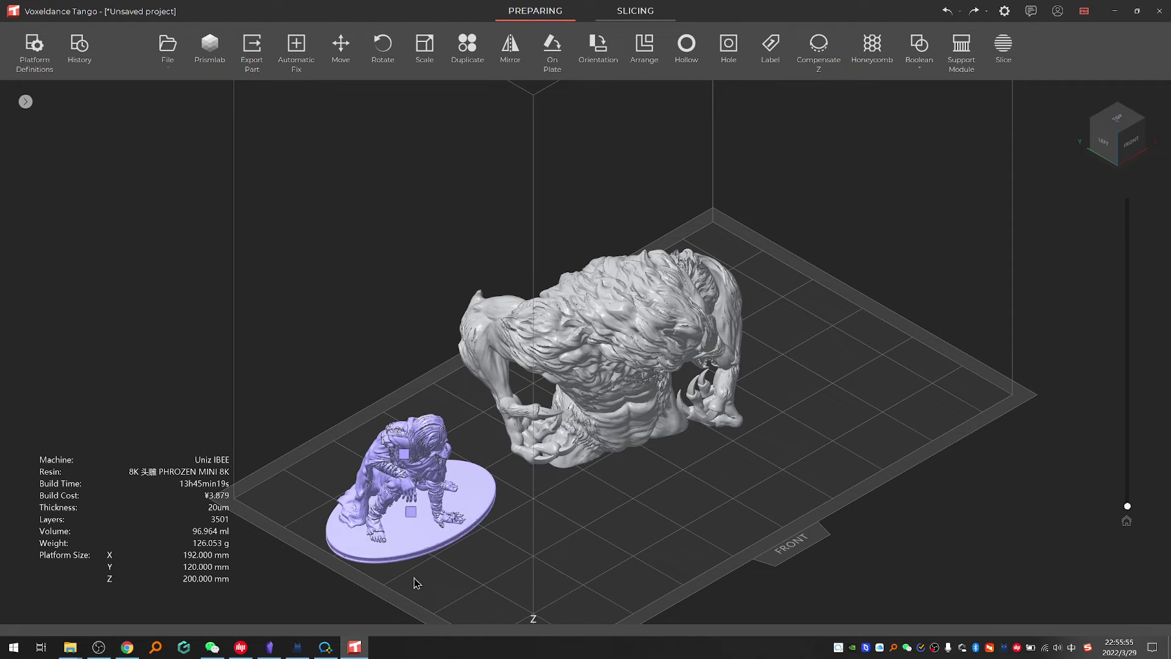
# Invert the part selection to pick all wolf pieces and combine them with Merge Parts
pyautogui.click(25, 101)
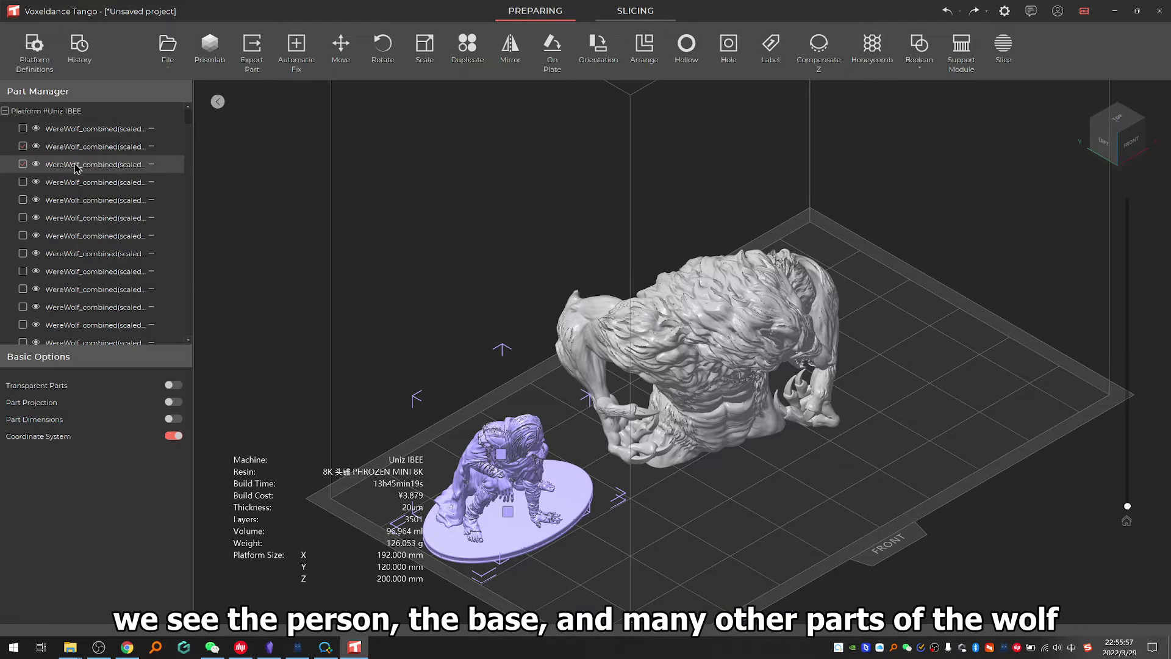
pyautogui.rightClick(76, 164)
pyautogui.click(122, 236)
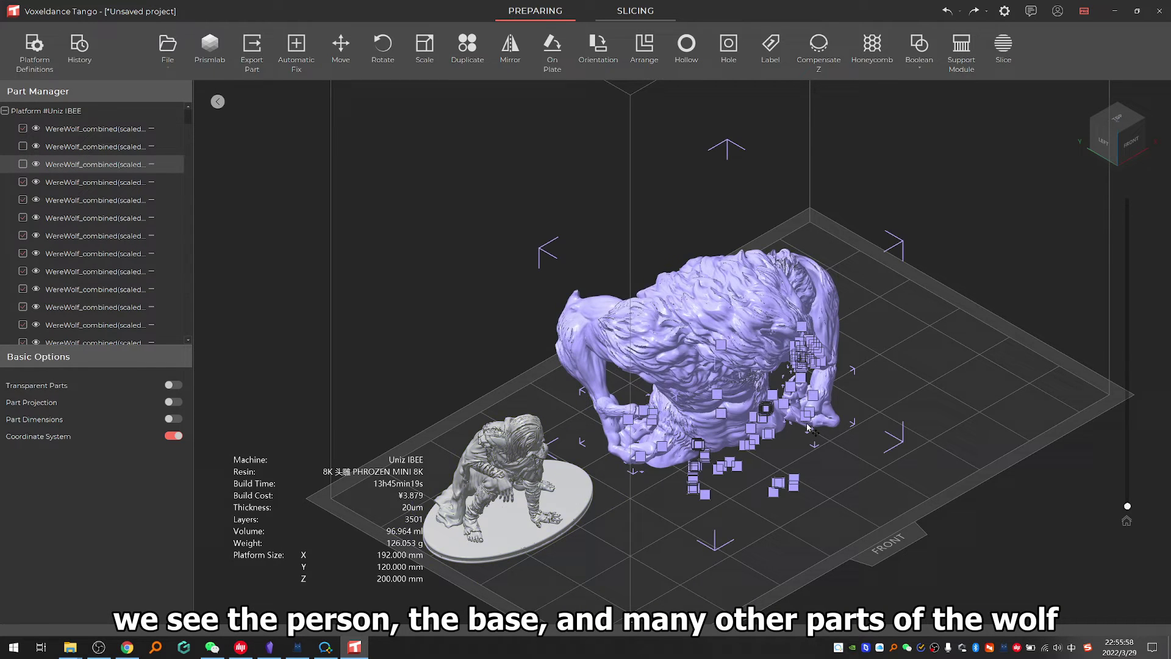
pyautogui.moveTo(801, 417); pyautogui.dragTo(863, 215, button='right')
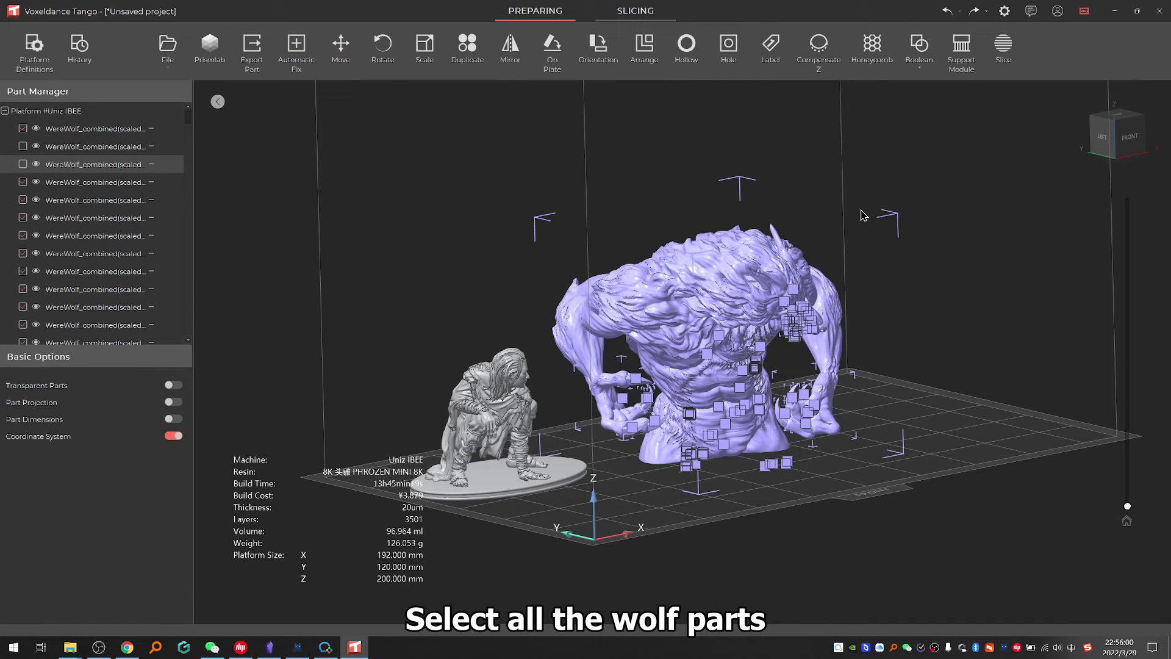
pyautogui.click(917, 55)
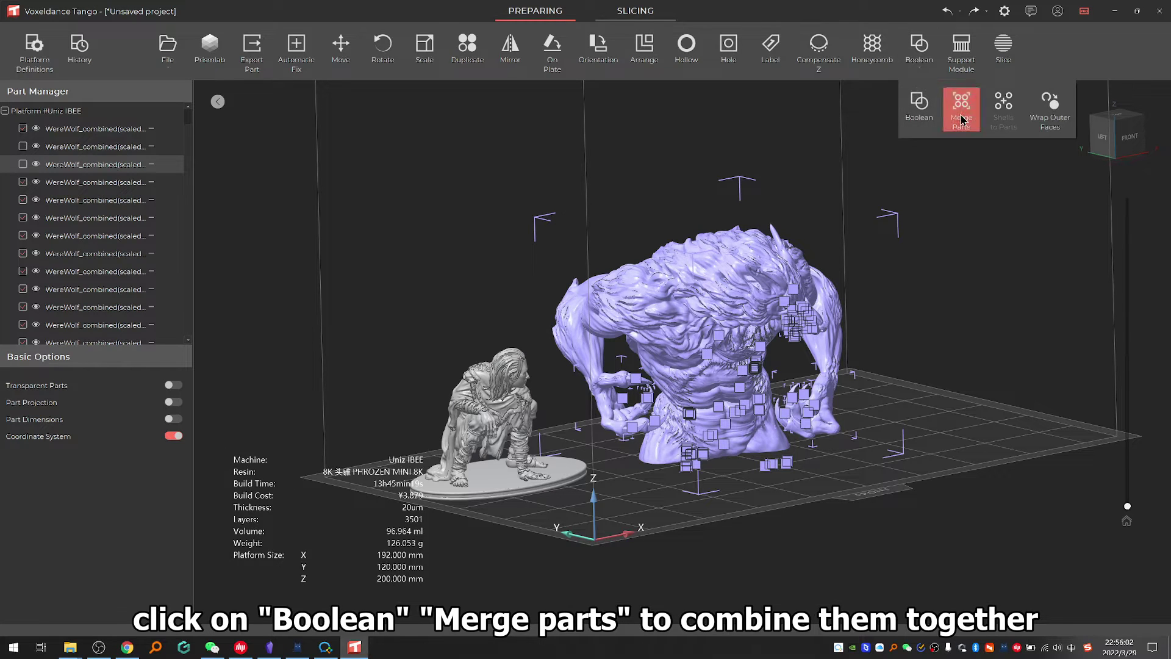
pyautogui.click(962, 107)
pyautogui.click(537, 351)
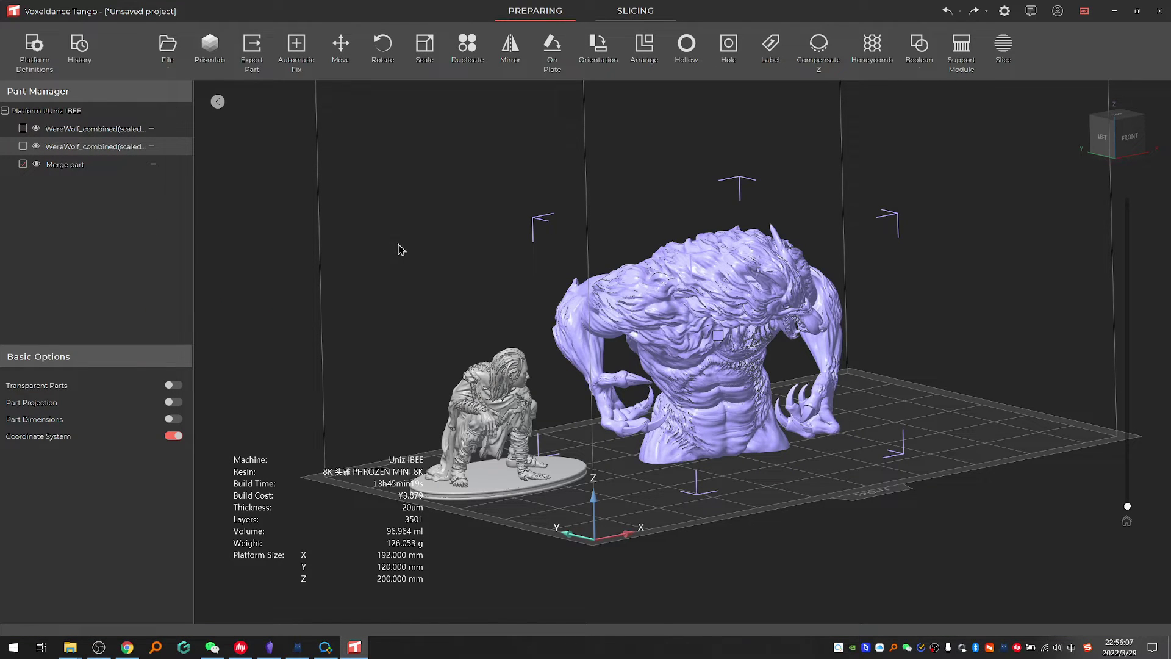
# Repair the person, the base and the merged wolf with Automatic Fix's standard fix
pyautogui.moveTo(360, 211); pyautogui.dragTo(921, 520)
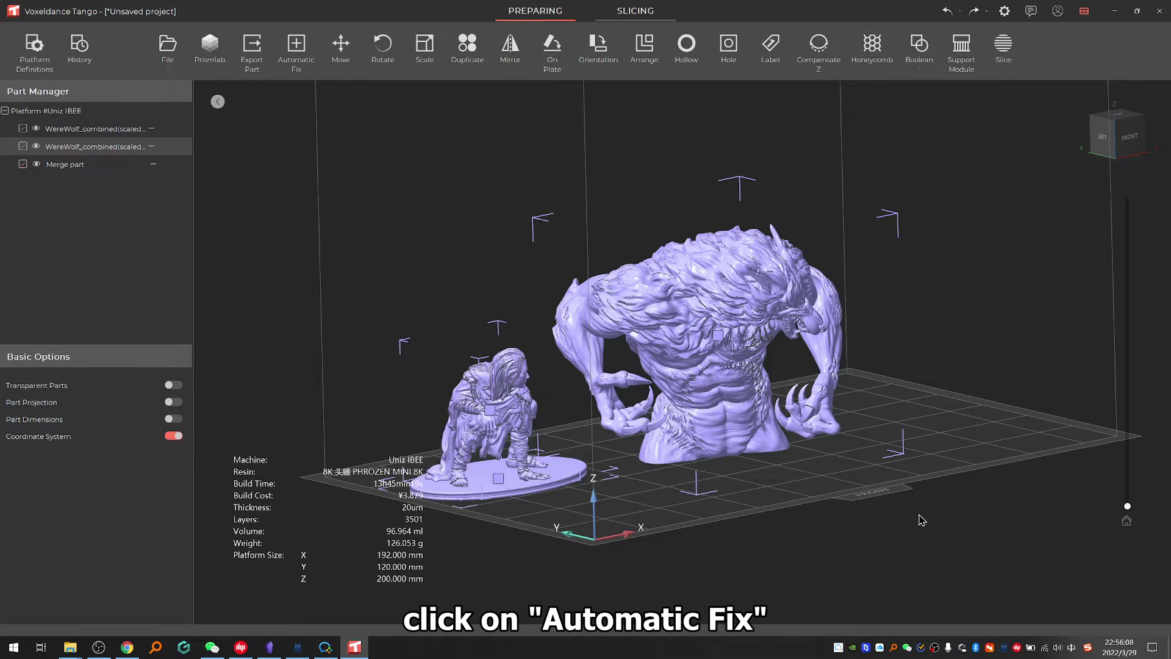
pyautogui.click(297, 48)
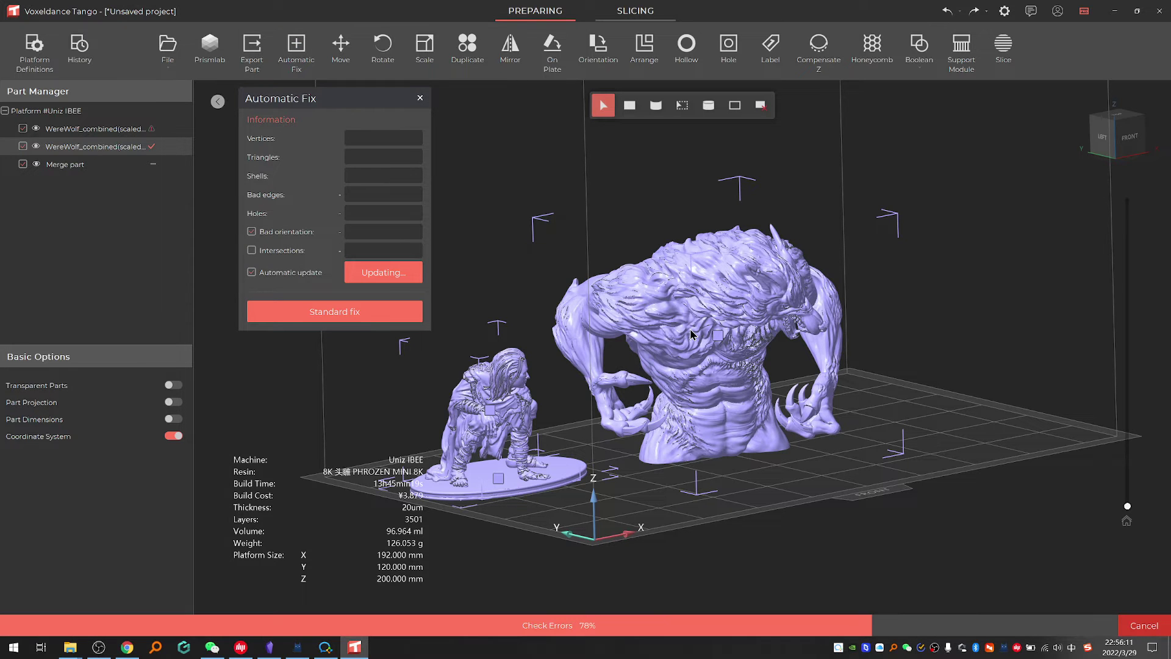
pyautogui.click(418, 321)
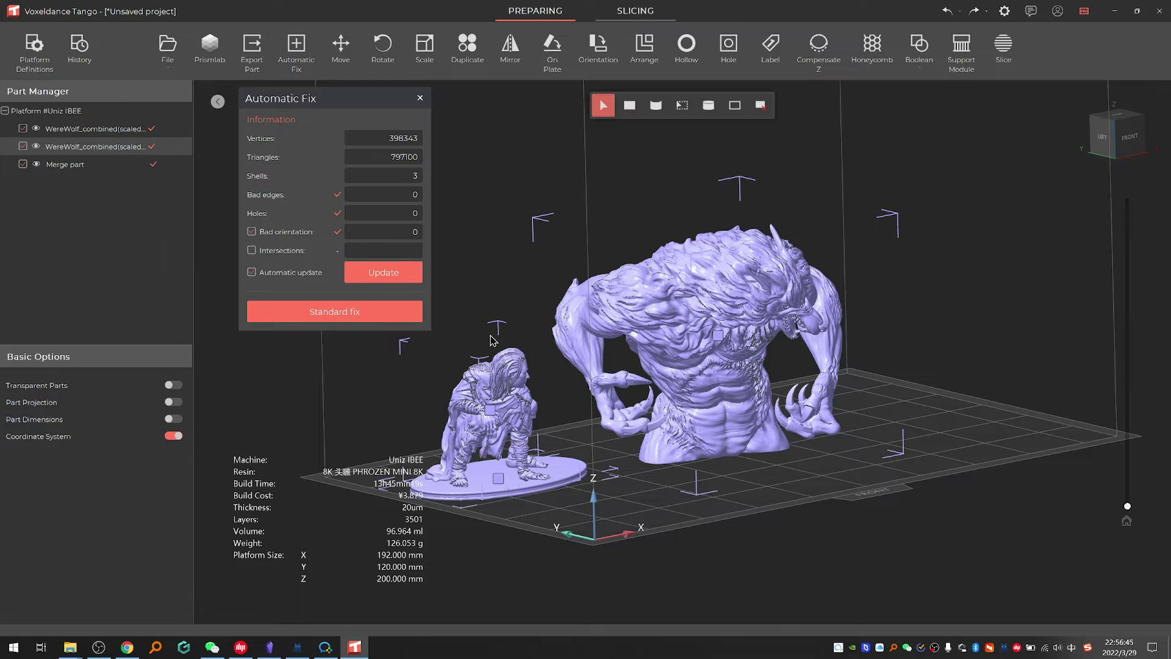
pyautogui.click(421, 99)
# Move the oval base clear of the crouching person, and shift all three parts together toward the platform's centre
pyautogui.moveTo(792, 463); pyautogui.dragTo(763, 499, button='right')
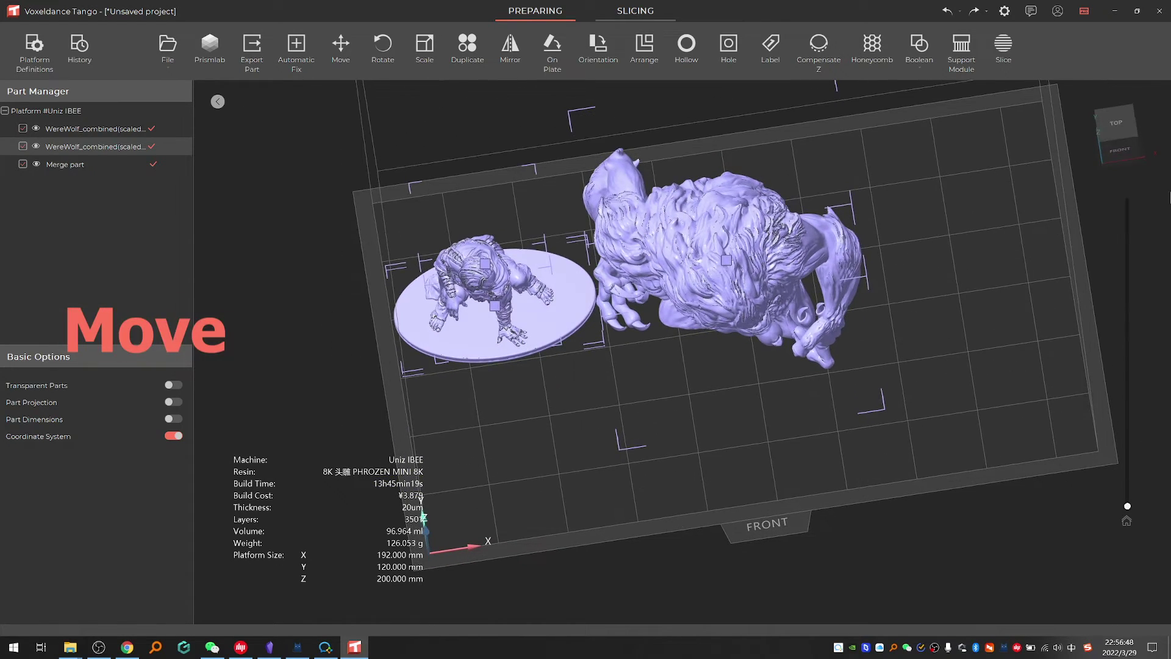
pyautogui.click(1116, 124)
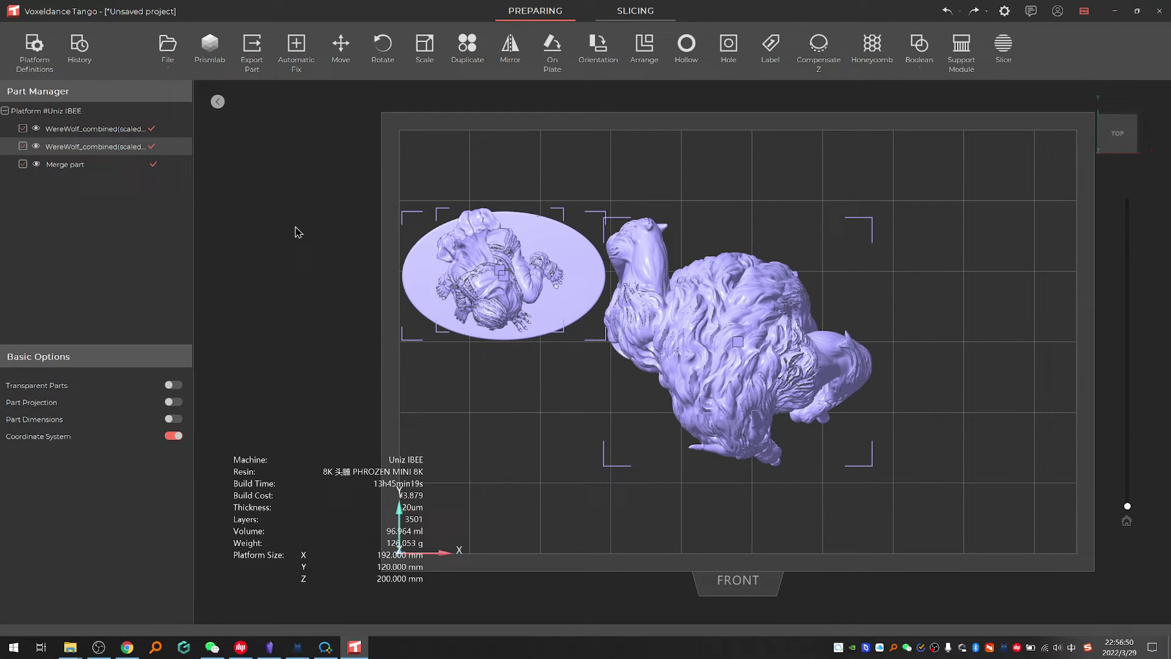
pyautogui.click(217, 101)
pyautogui.click(488, 299)
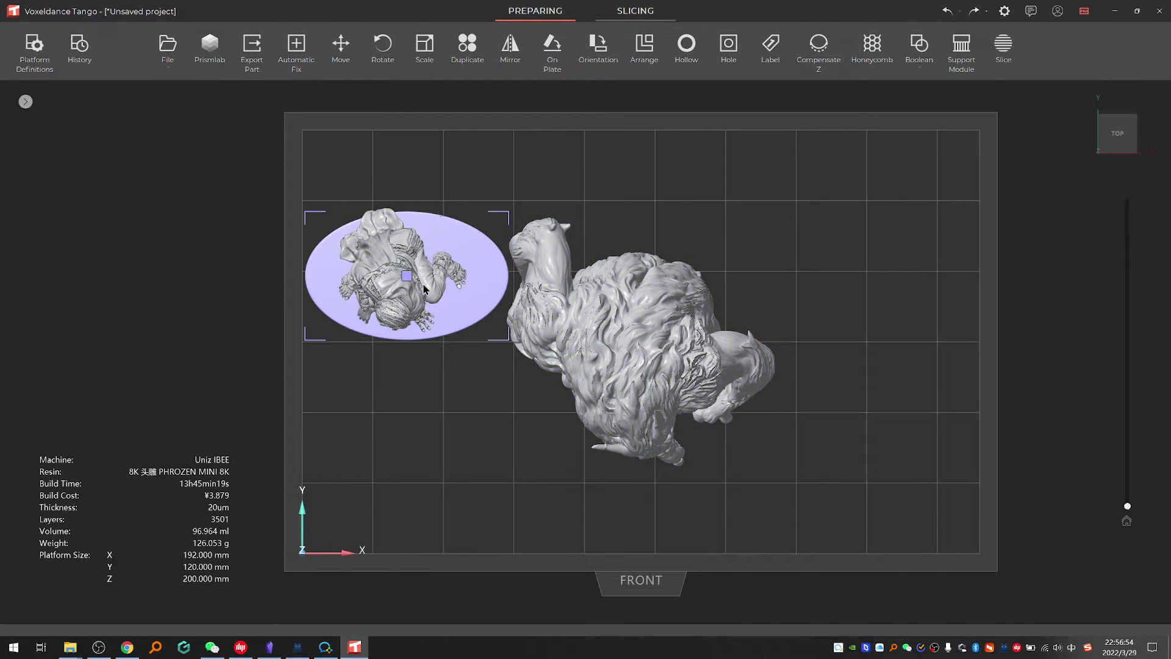
pyautogui.moveTo(411, 278); pyautogui.dragTo(437, 452)
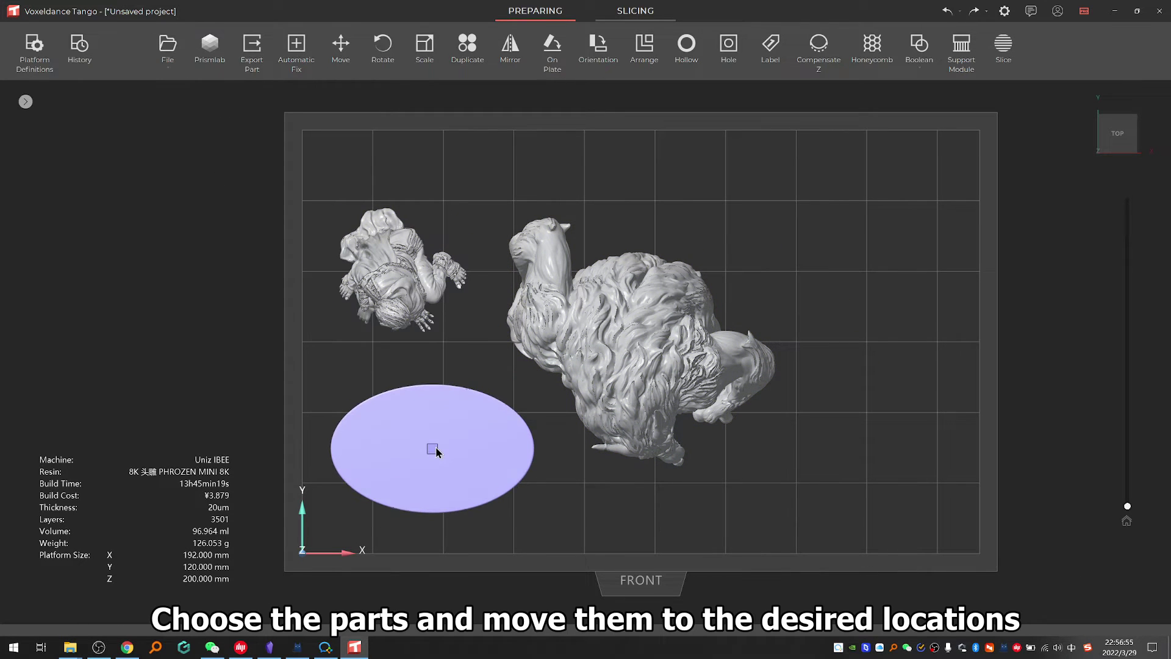
pyautogui.hotkey('ctrl', 'a')
pyautogui.moveTo(643, 348); pyautogui.dragTo(762, 318)
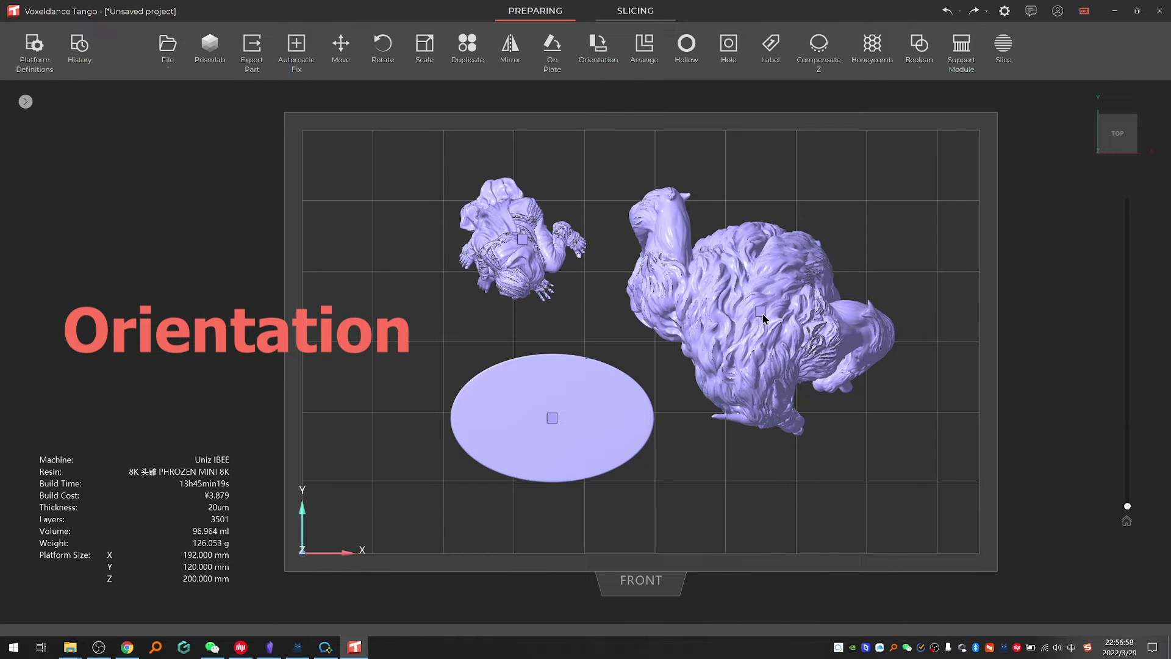
# Auto-orient all parts with the Orientation Optimizer, using support volume as the criterion and a 5 mm distance to platform
pyautogui.hotkey('ctrl', 'a')
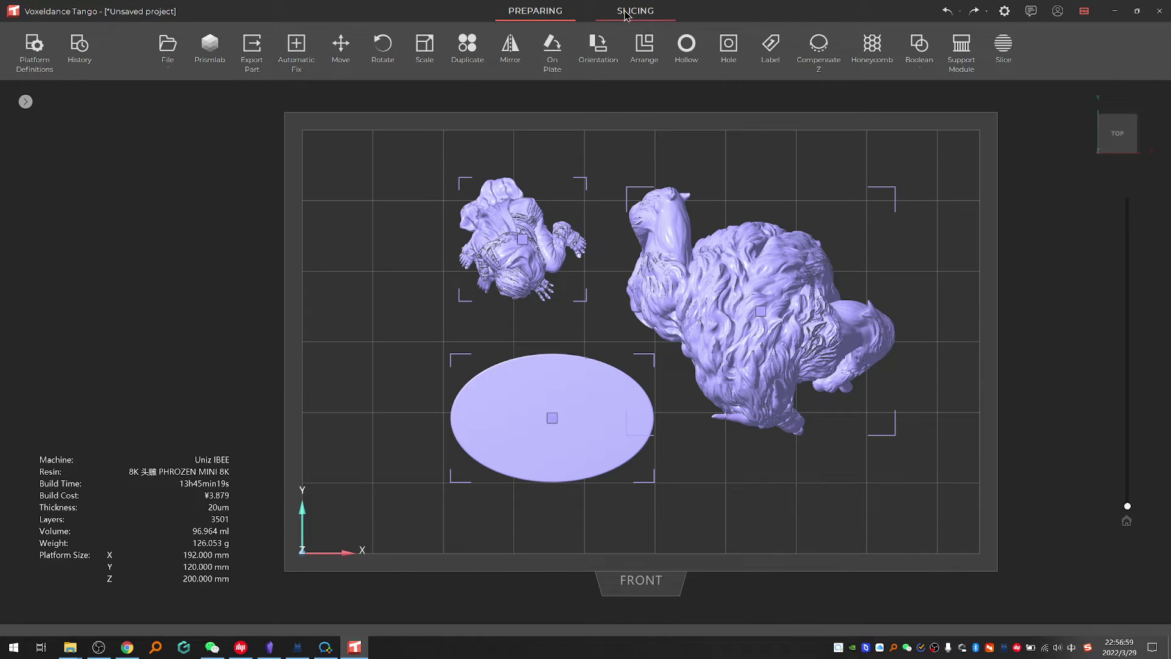
pyautogui.press('1')
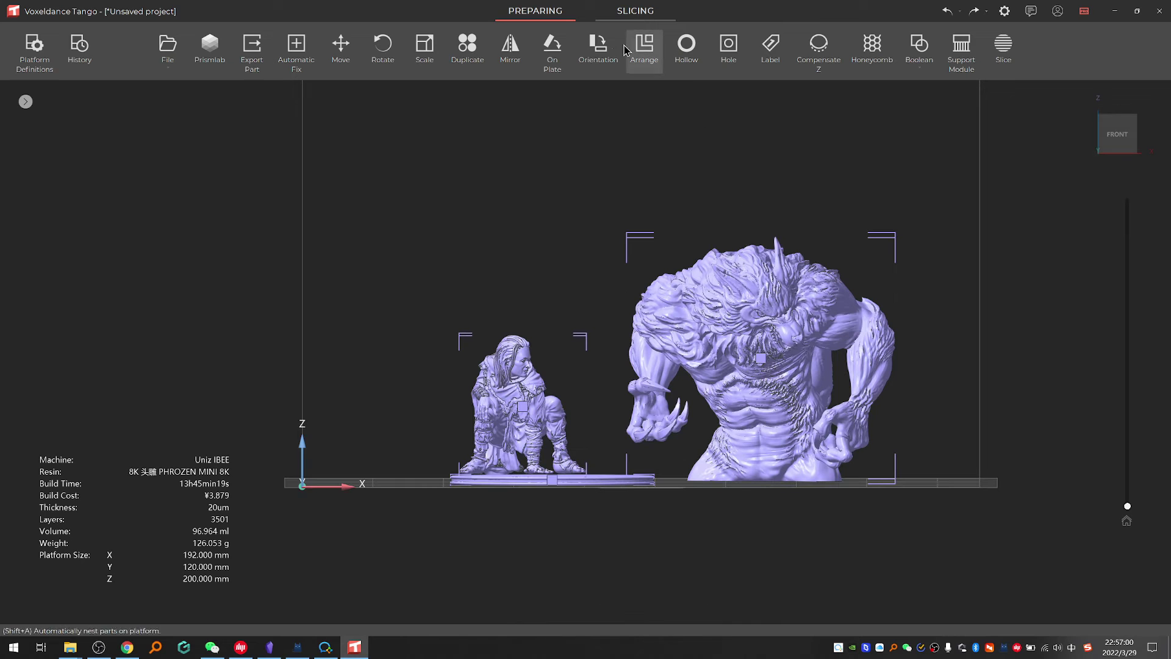
pyautogui.click(597, 47)
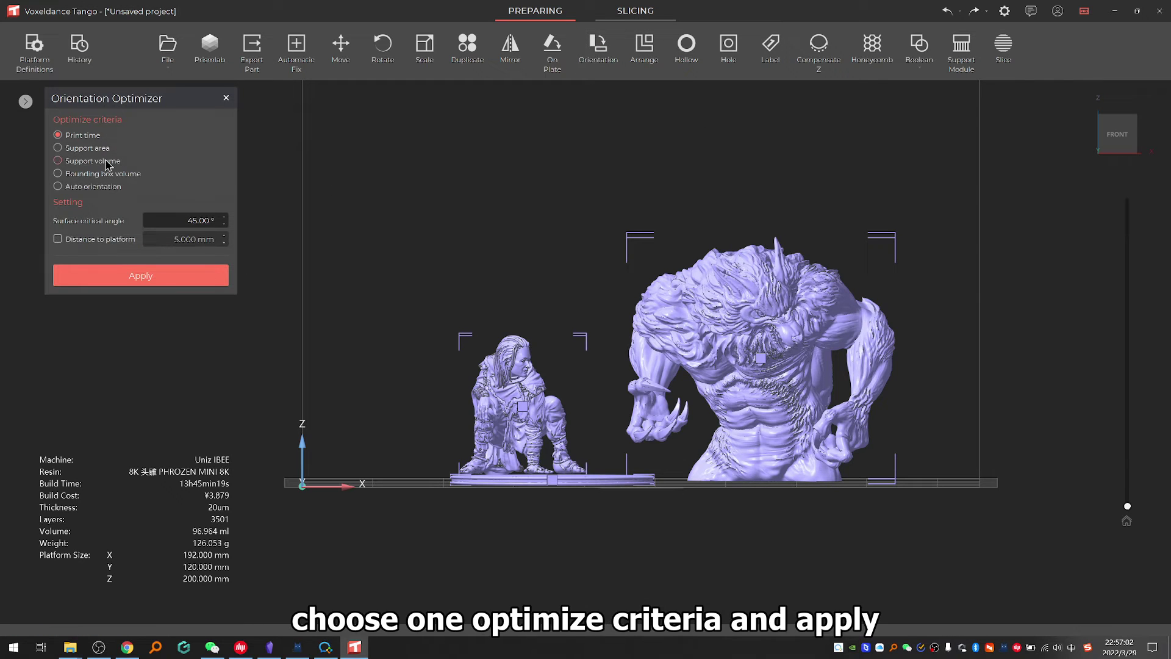
pyautogui.click(117, 242)
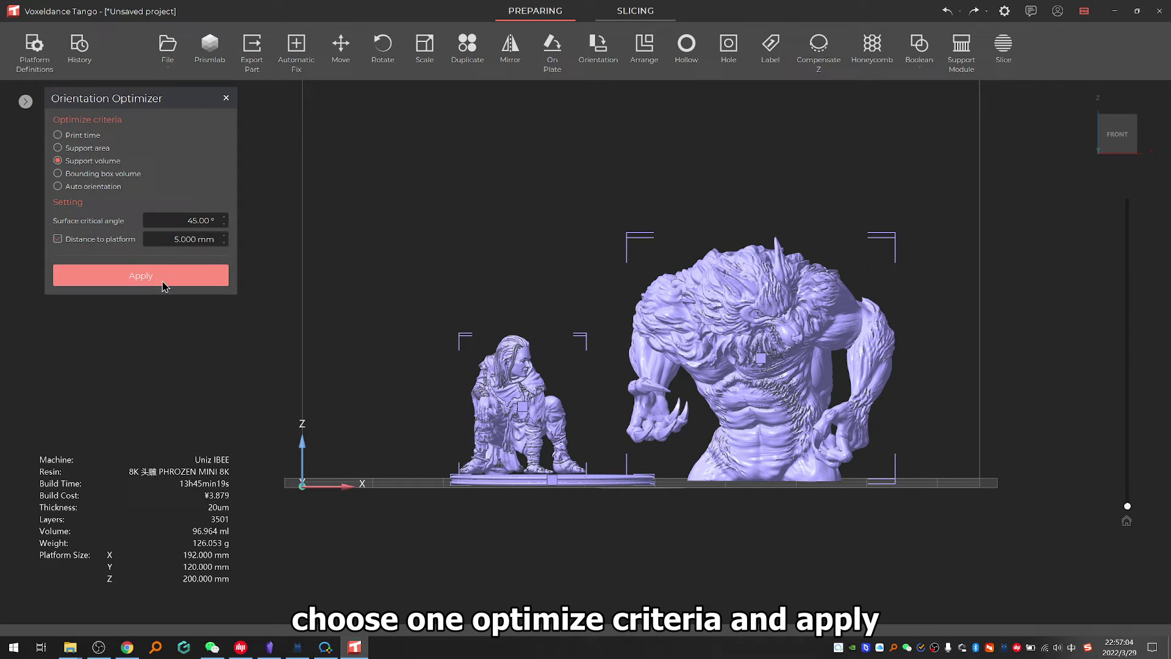
pyautogui.click(162, 281)
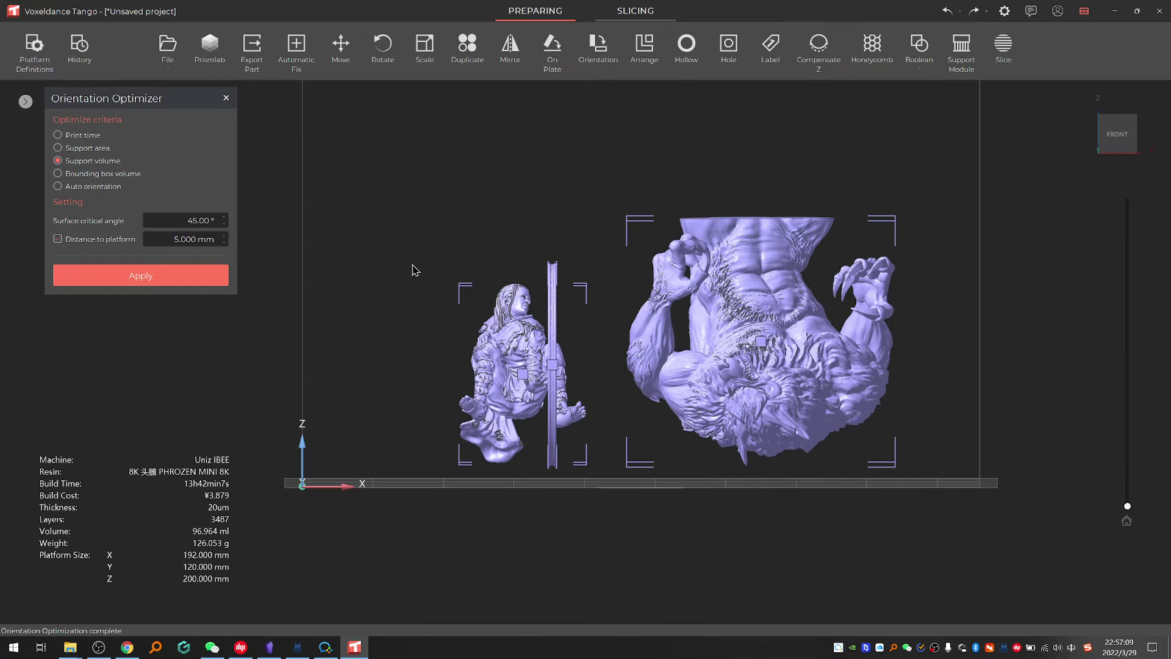
# Select only the upright oval base and rotate it manually in the front view to a diagonal tilt
pyautogui.click(638, 359)
pyautogui.moveTo(579, 427); pyautogui.dragTo(640, 492, button='right')
pyautogui.click(1115, 130)
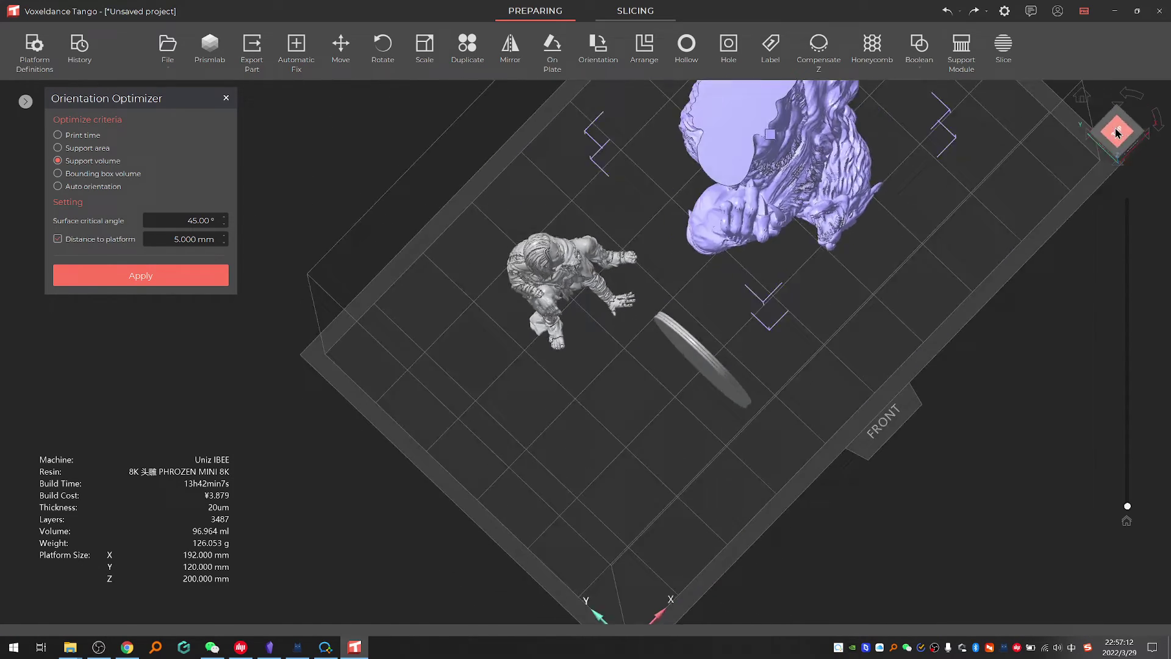
pyautogui.click(660, 400)
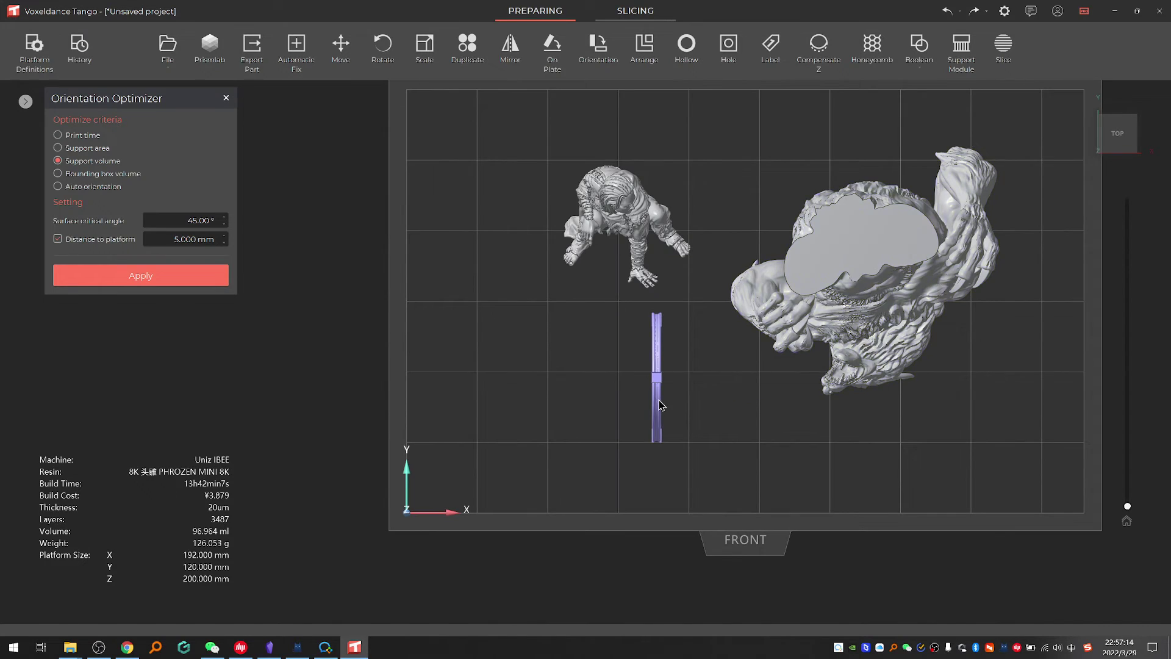
pyautogui.moveTo(688, 458); pyautogui.dragTo(735, 390, button='right')
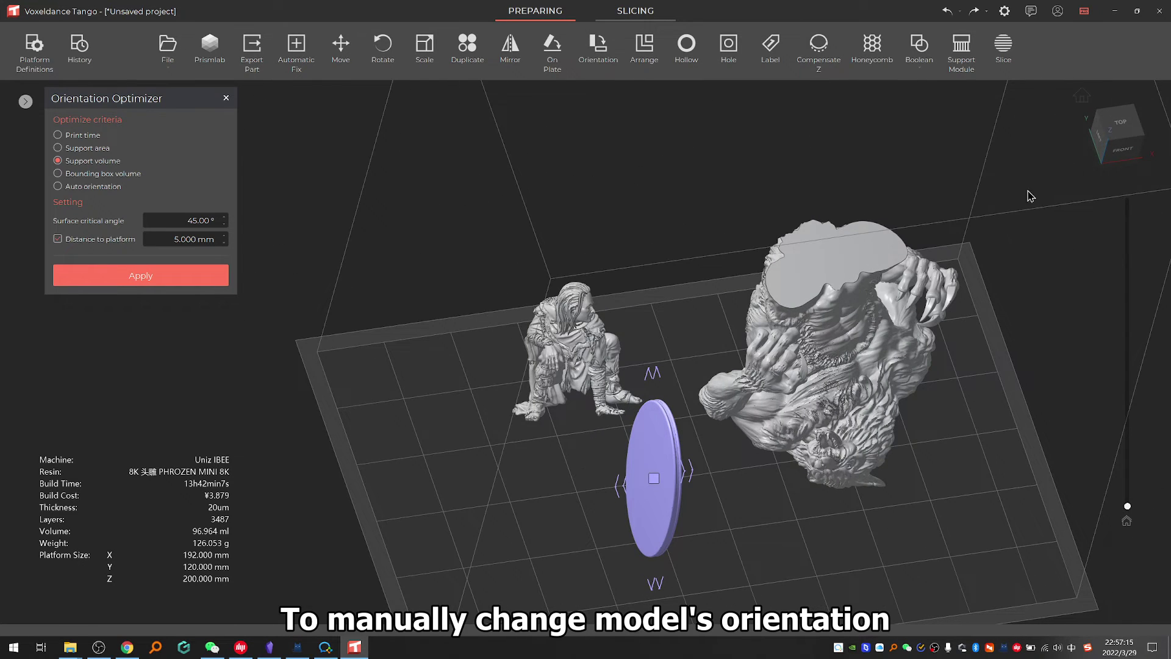
pyautogui.click(1127, 156)
pyautogui.moveTo(649, 363); pyautogui.dragTo(576, 419)
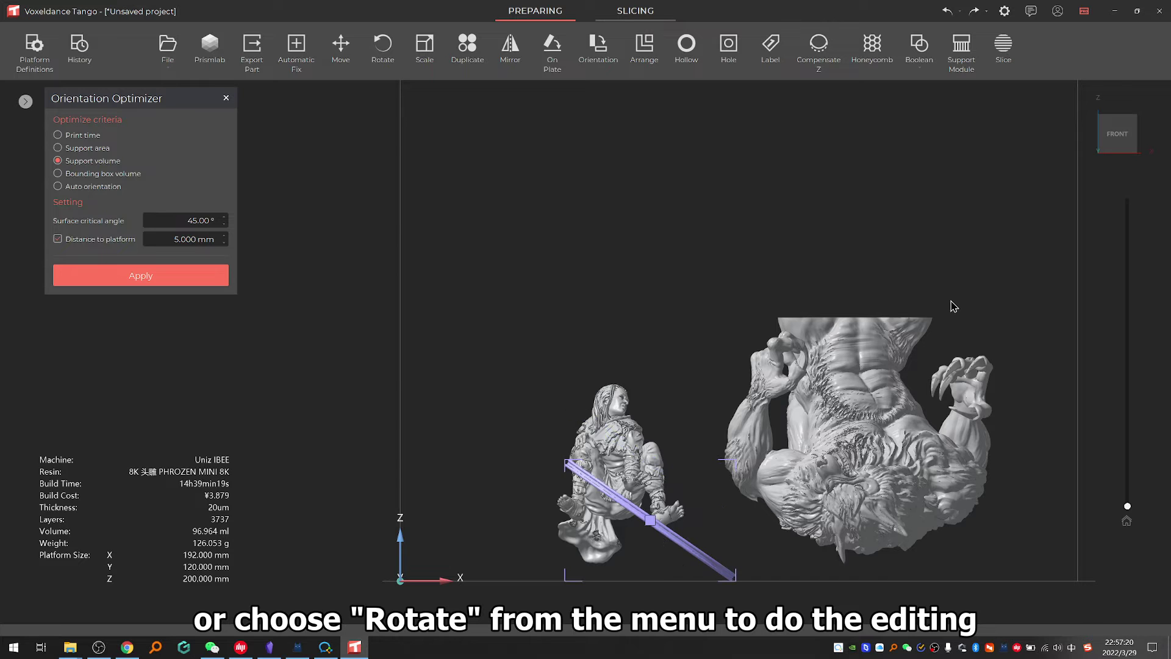
# Rotate the tilted base about the vertical axis so its long side runs diagonally across the platform
pyautogui.moveTo(1059, 166); pyautogui.dragTo(1079, 181, button='right')
pyautogui.click(1114, 138)
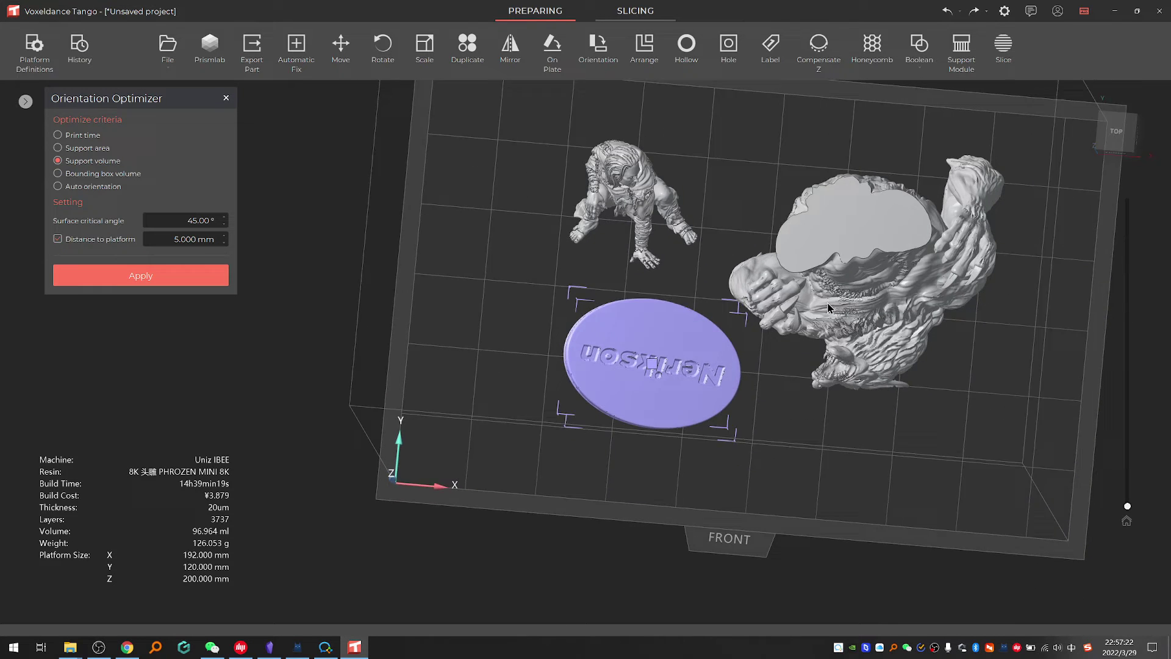
pyautogui.moveTo(554, 397); pyautogui.dragTo(640, 406)
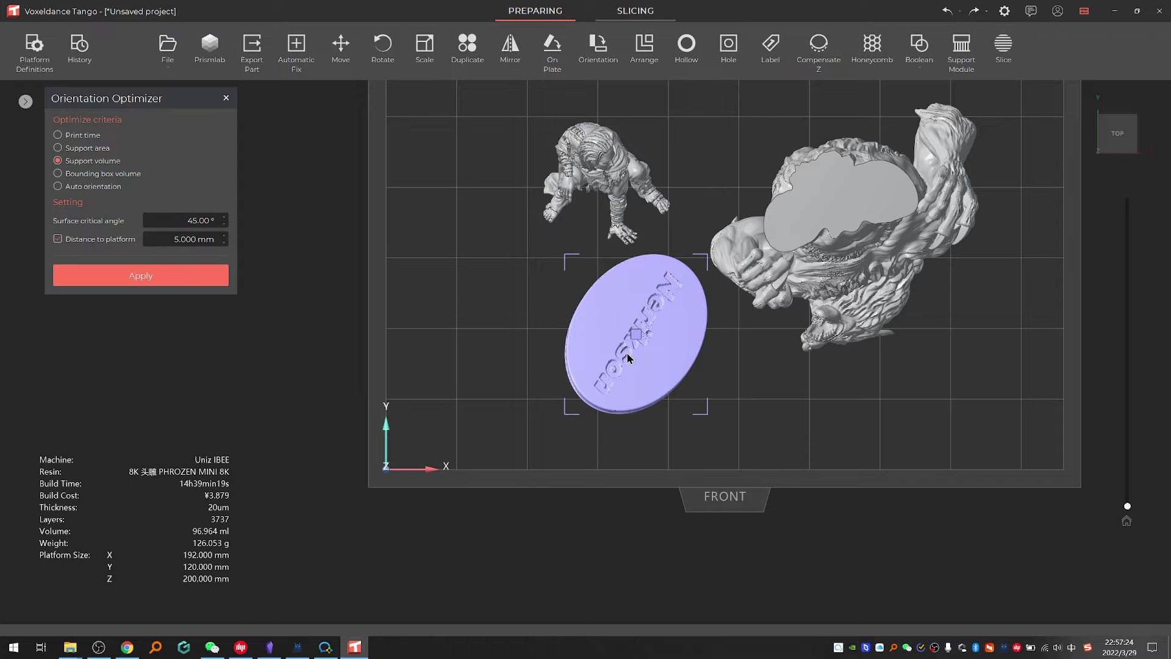
# Shift the base slightly away from the wolf and nudge the person toward the wolf and the platform's back edge
pyautogui.moveTo(635, 335); pyautogui.dragTo(607, 344)
pyautogui.click(625, 179)
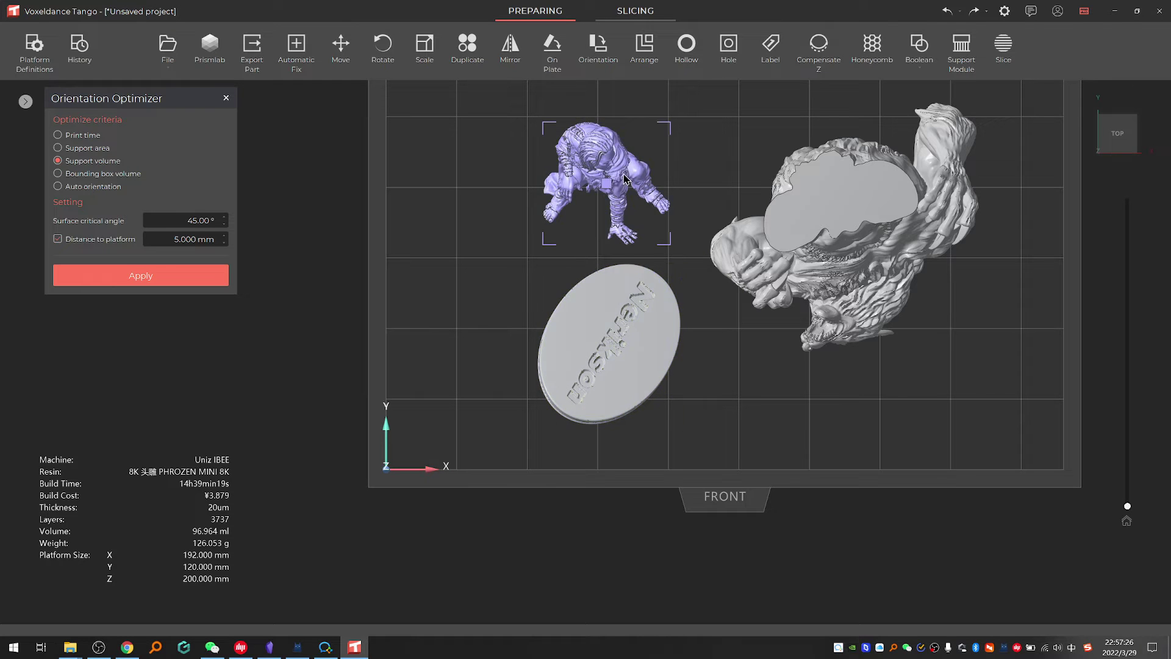
pyautogui.moveTo(610, 181); pyautogui.dragTo(638, 169)
pyautogui.scroll(-3, 727, 305)
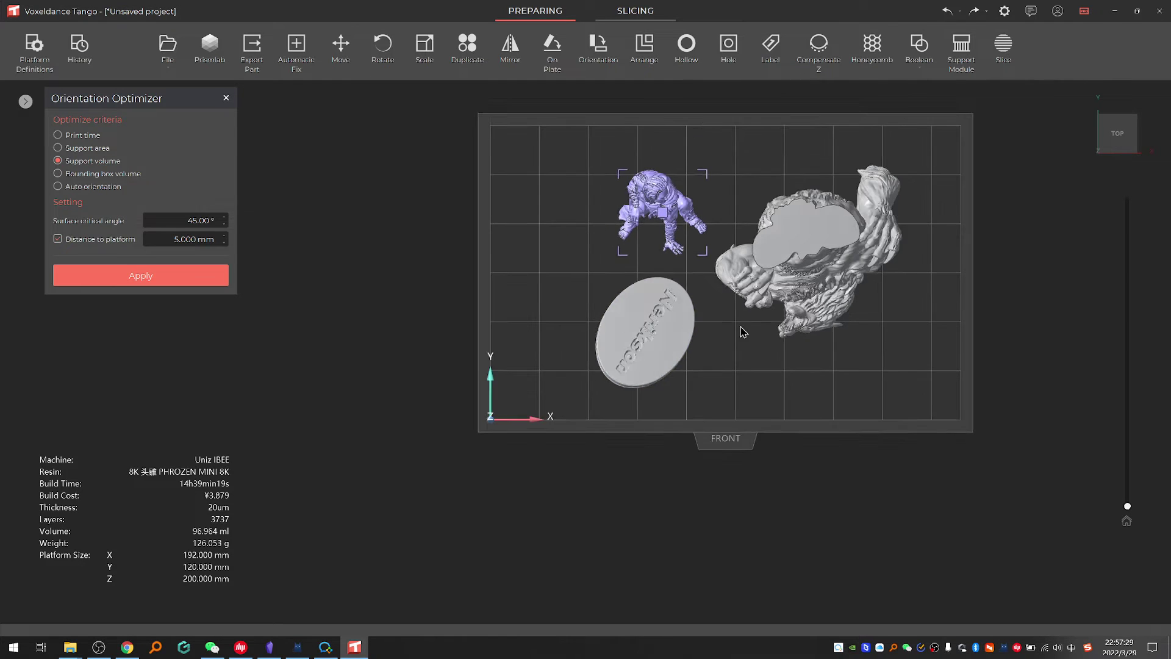
# Select all parts and generate supports with the Smart support-Figure script at a 5 mm Z lift height
pyautogui.moveTo(740, 326); pyautogui.dragTo(735, 266, button='right')
pyautogui.moveTo(458, 177); pyautogui.dragTo(1002, 515)
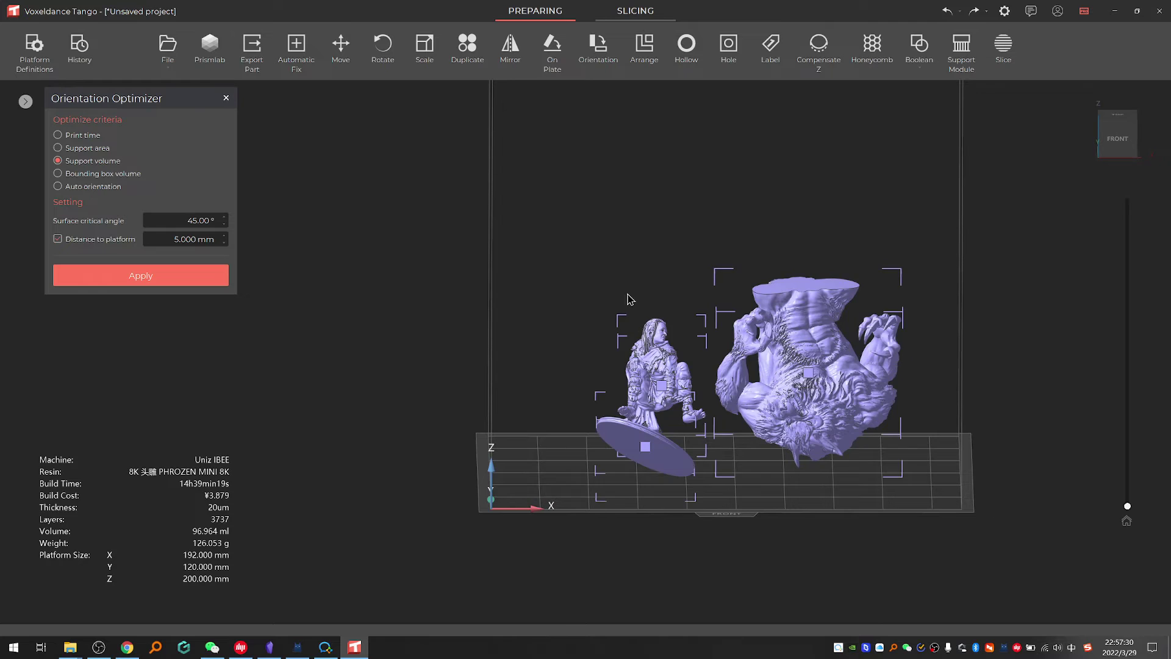
pyautogui.click(227, 99)
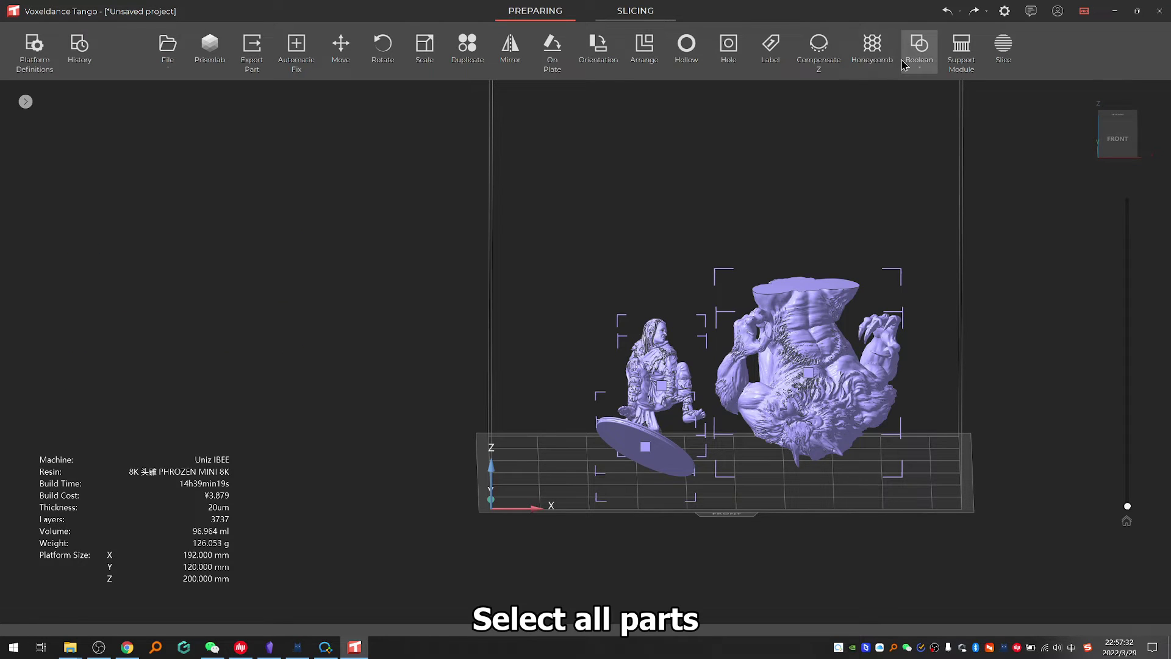
pyautogui.click(957, 51)
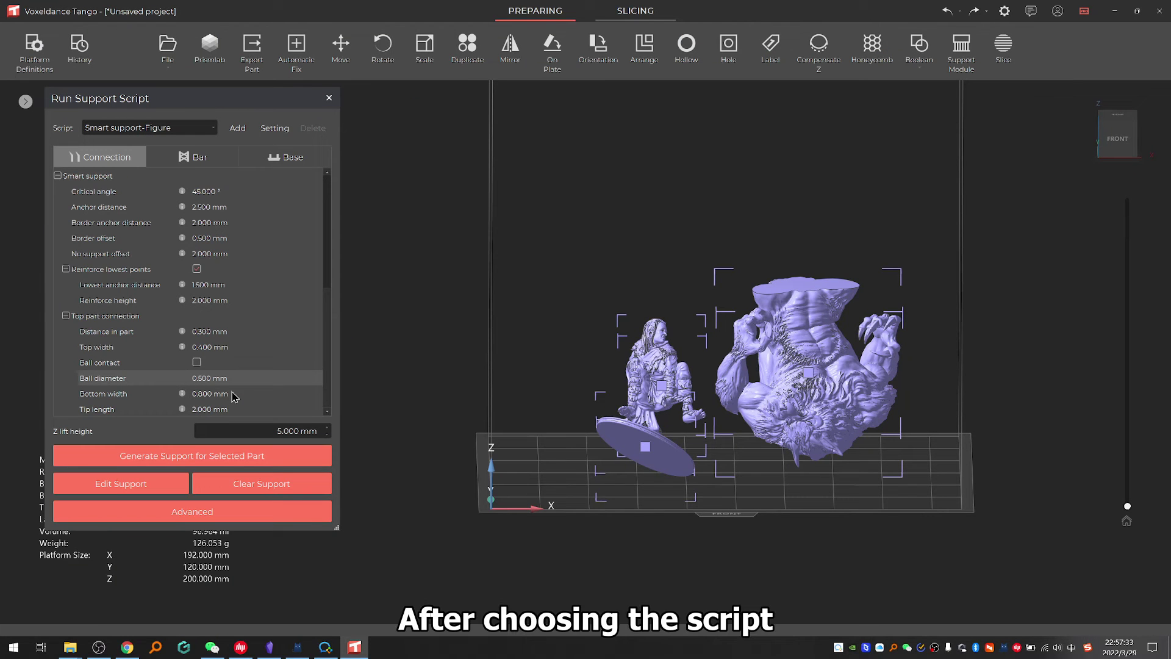
pyautogui.click(223, 452)
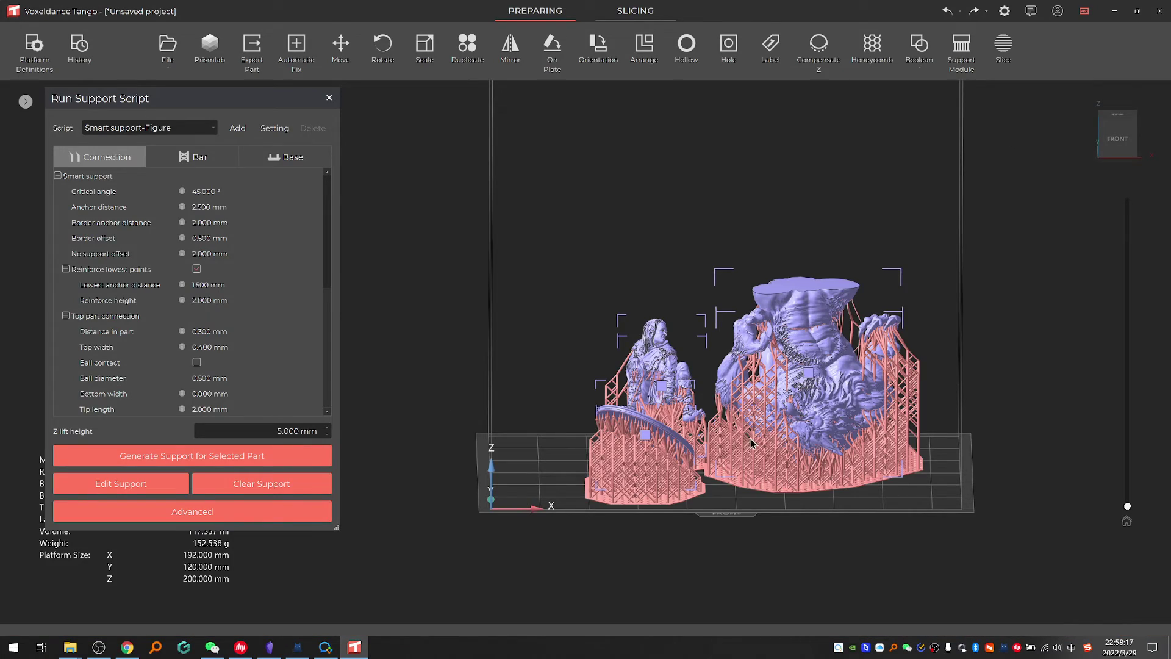
# Edit the support touchpoints around the wolf's waist, apply the edit to regenerate the supports, and close the support script settings
pyautogui.moveTo(751, 444); pyautogui.dragTo(752, 480, button='right')
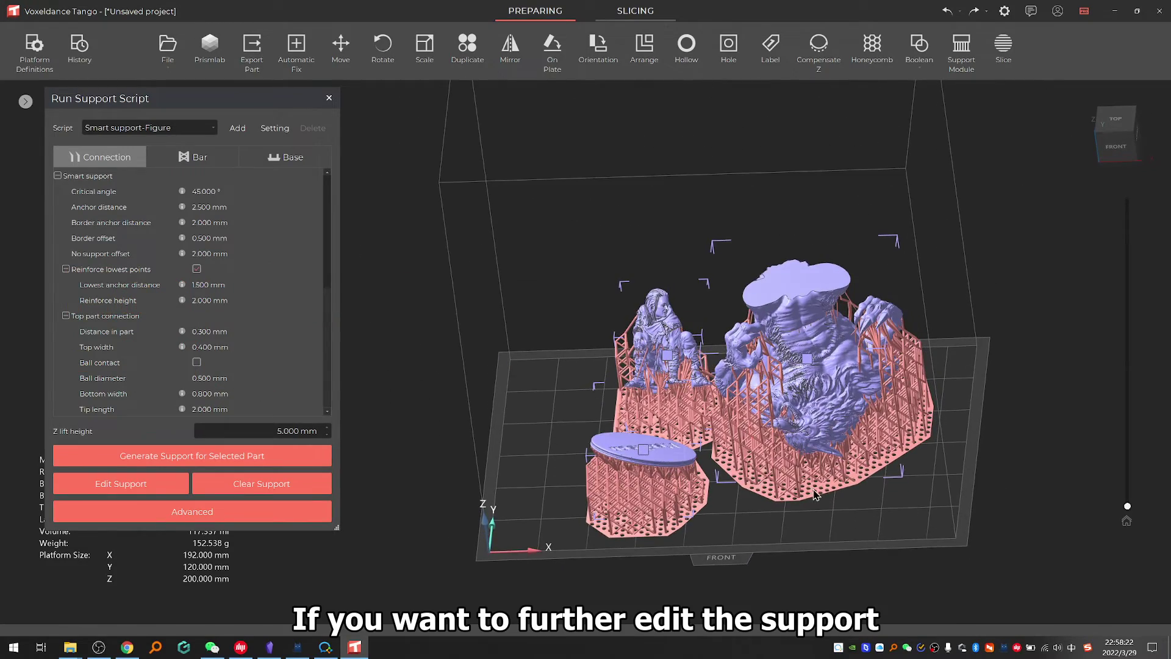
pyautogui.moveTo(813, 489); pyautogui.dragTo(692, 480, button='middle')
pyautogui.scroll(5, 700, 346)
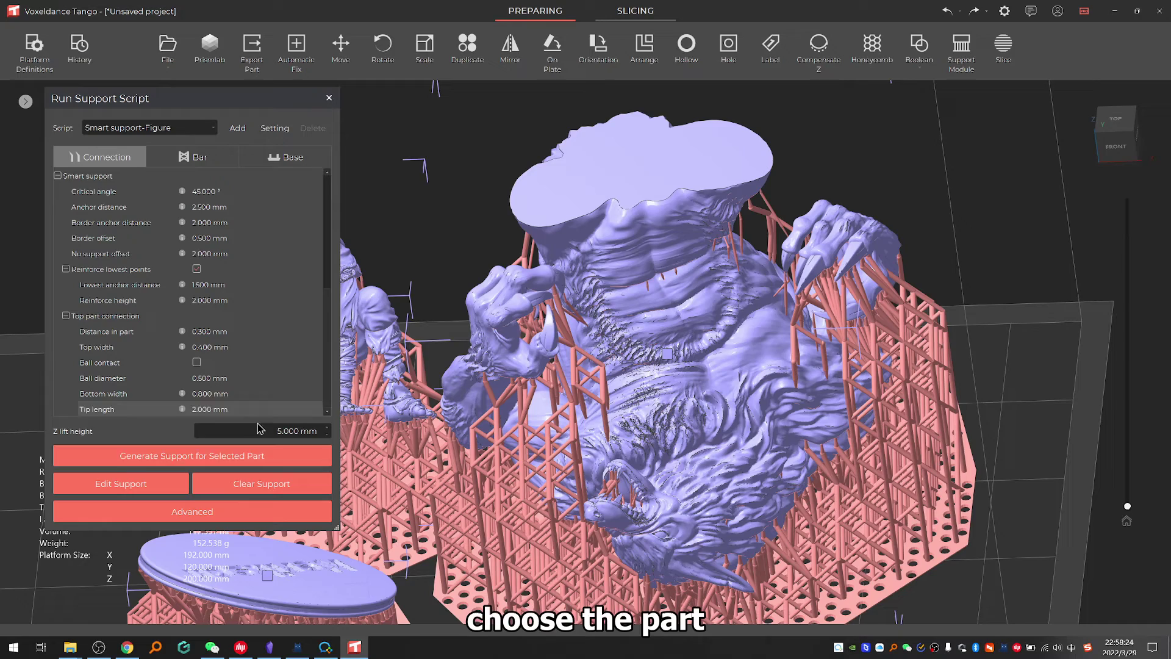
pyautogui.click(144, 485)
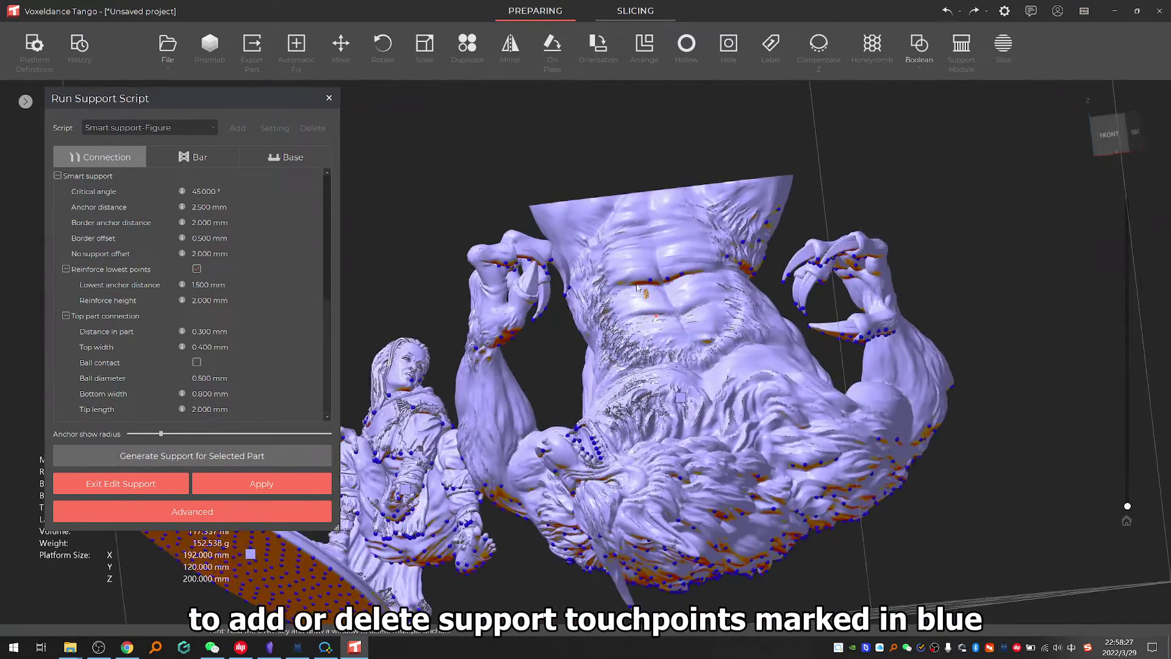
pyautogui.moveTo(637, 286); pyautogui.dragTo(577, 296, button='right')
pyautogui.scroll(6, 774, 218)
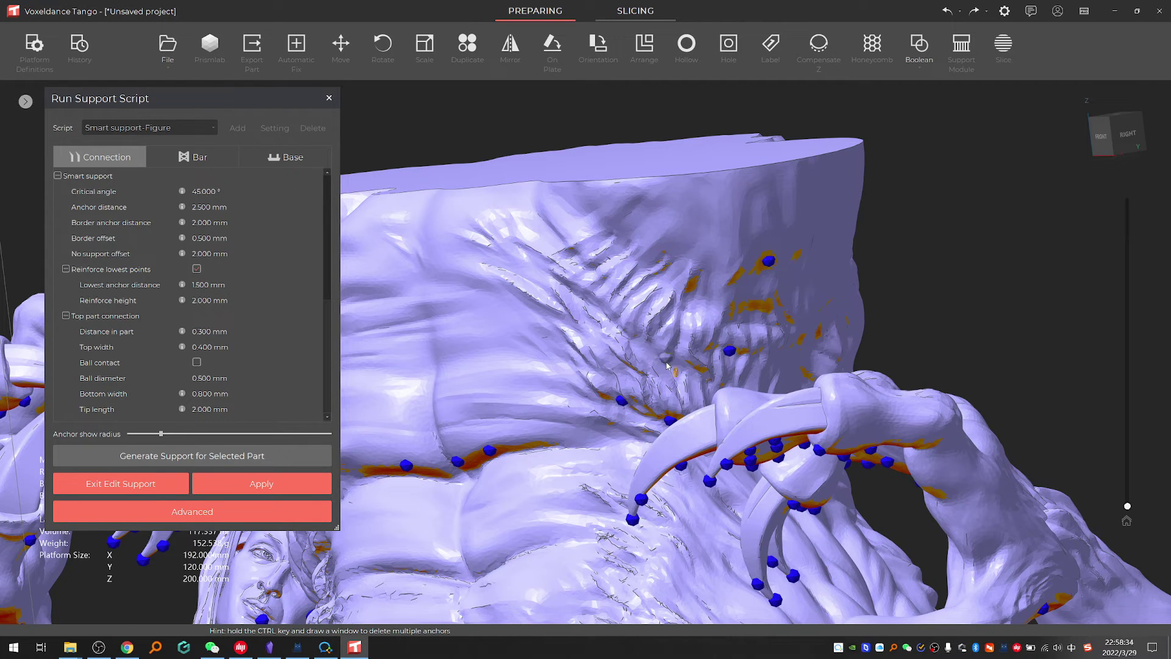
pyautogui.click(309, 486)
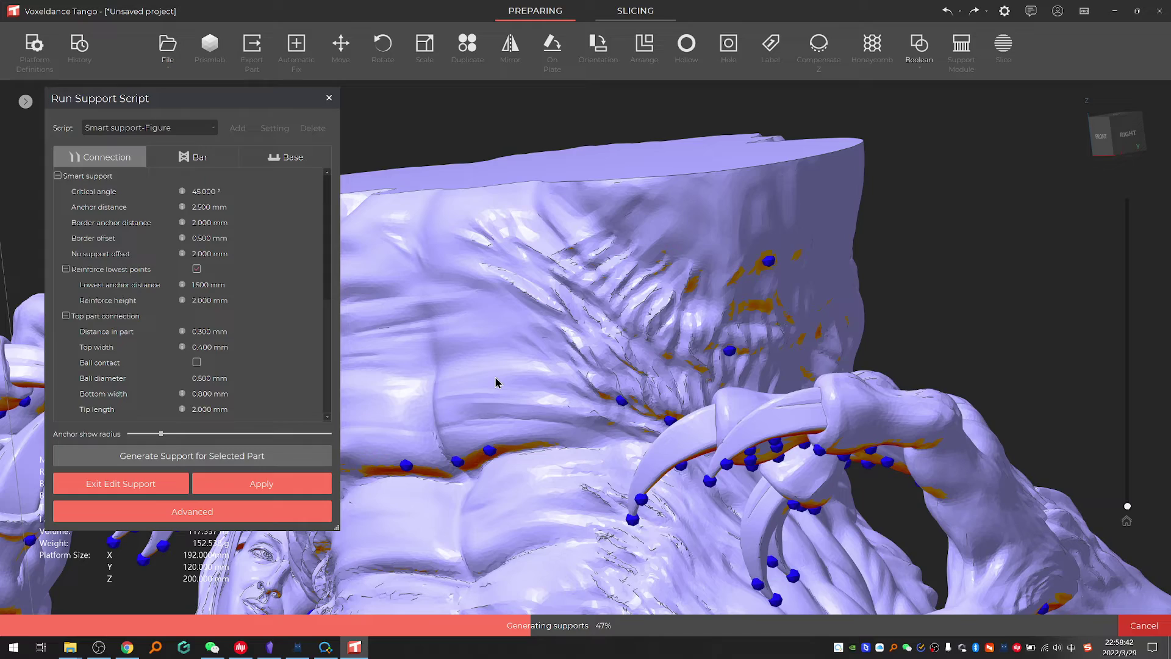
pyautogui.moveTo(645, 396); pyautogui.dragTo(672, 394, button='right')
pyautogui.scroll(-5, 670, 396)
pyautogui.moveTo(576, 424); pyautogui.dragTo(716, 297, button='middle')
pyautogui.scroll(-3, 717, 302)
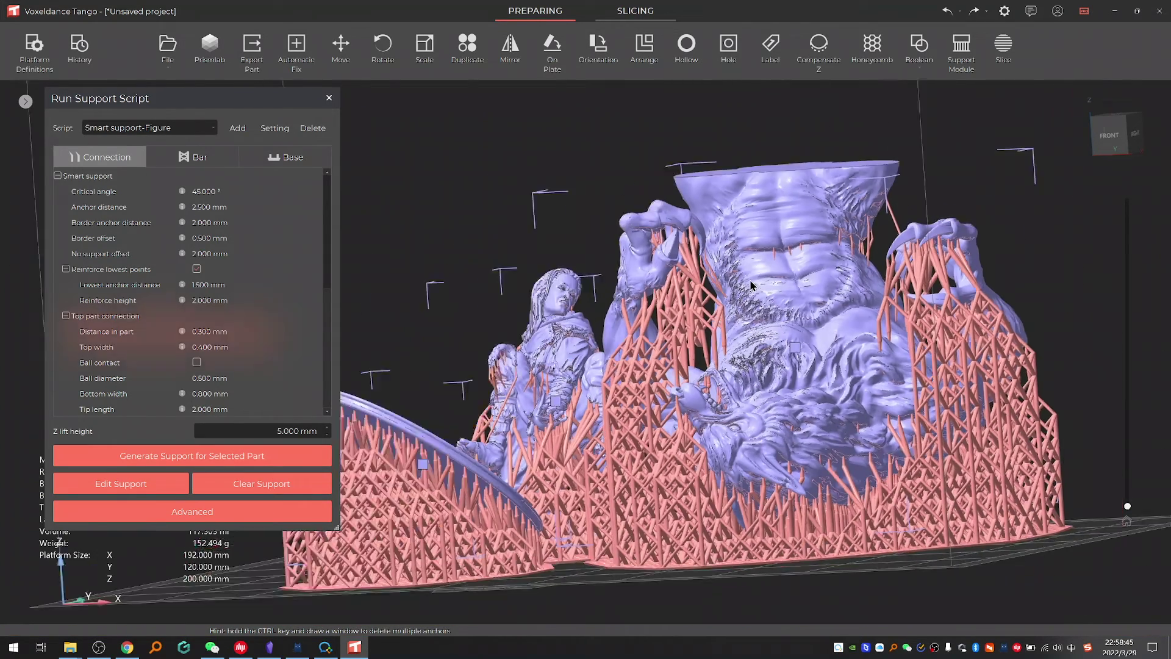
pyautogui.click(330, 97)
# Hollow all parts inward with a 1.2 mm wall thickness and 1 mm accuracy, without an infill structure
pyautogui.moveTo(738, 310); pyautogui.dragTo(748, 329, button='right')
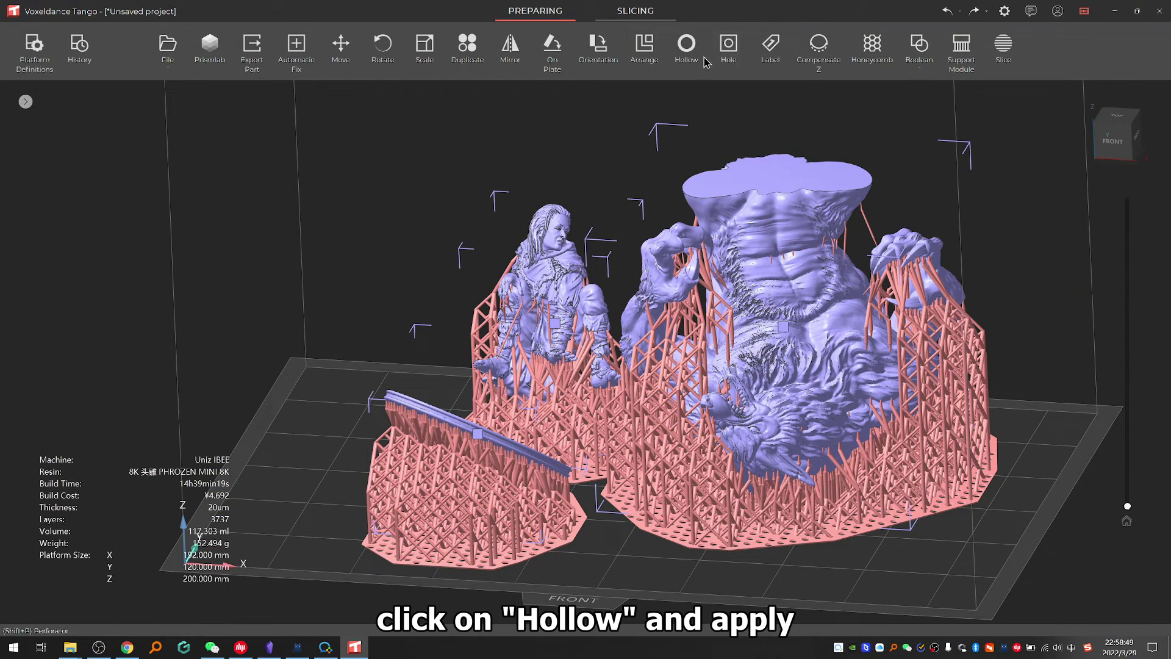
pyautogui.click(686, 46)
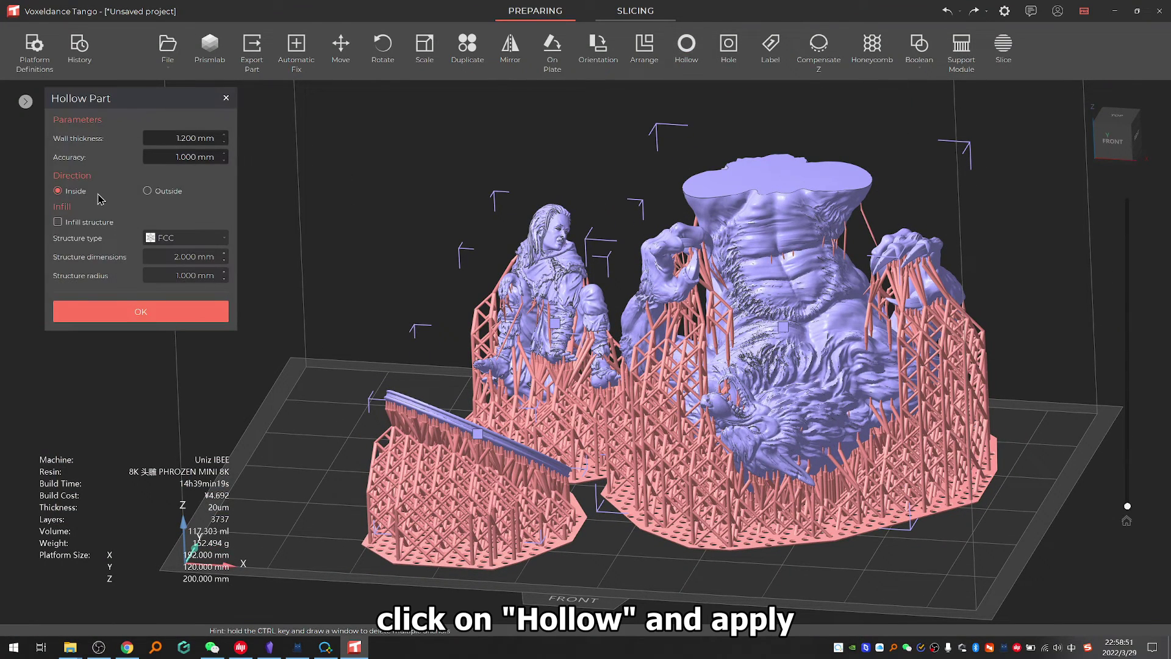
pyautogui.click(110, 309)
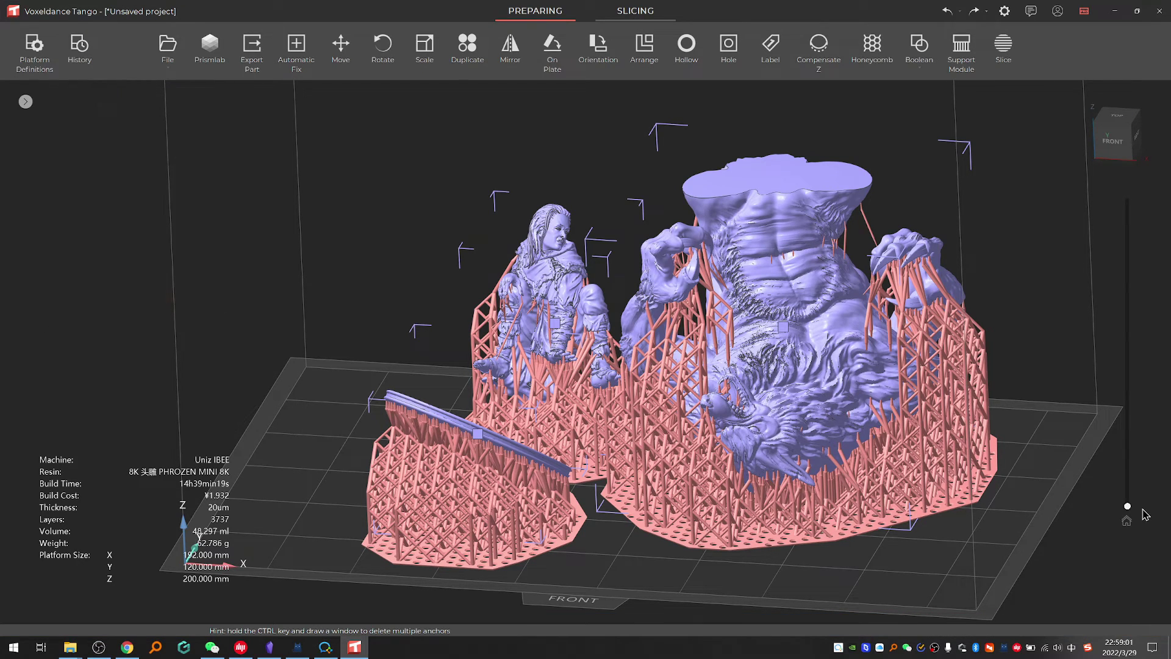
# Examine the hollowed interiors by cutting the view down to layer 976, restore the full height, and view the parts from below
pyautogui.moveTo(1128, 511); pyautogui.dragTo(1129, 432)
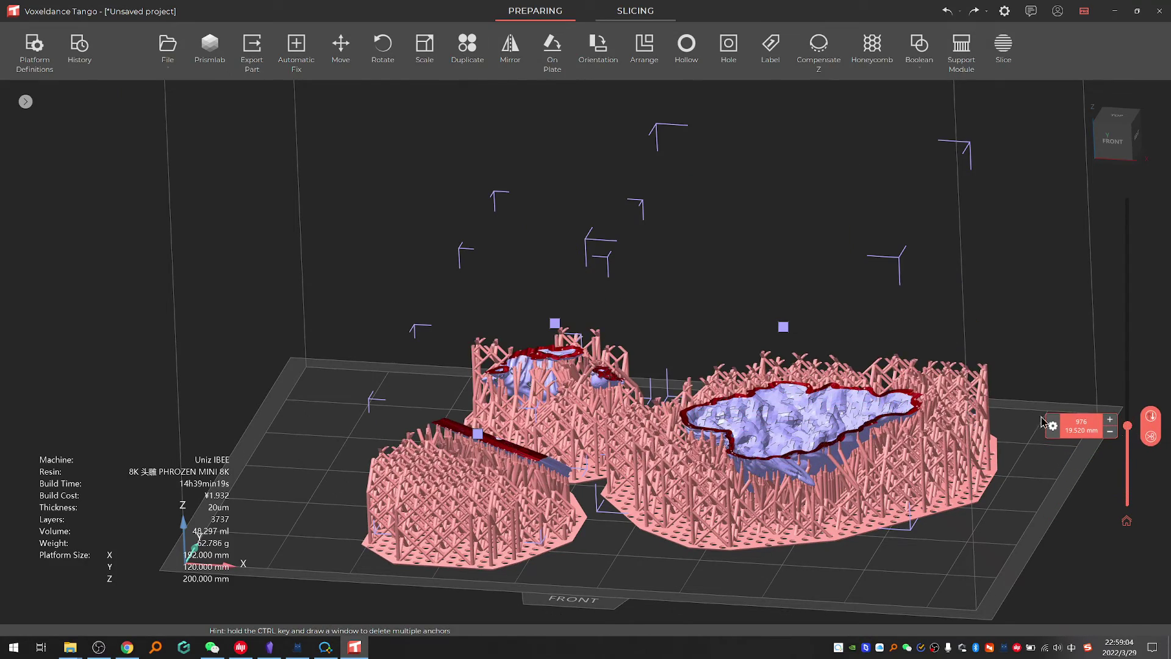
pyautogui.moveTo(779, 343)
pyautogui.mouseDown(button='right')
pyautogui.moveTo(784, 374)
pyautogui.moveTo(781, 342)
pyautogui.mouseUp(button='right')
pyautogui.moveTo(733, 286); pyautogui.dragTo(722, 442, button='middle')
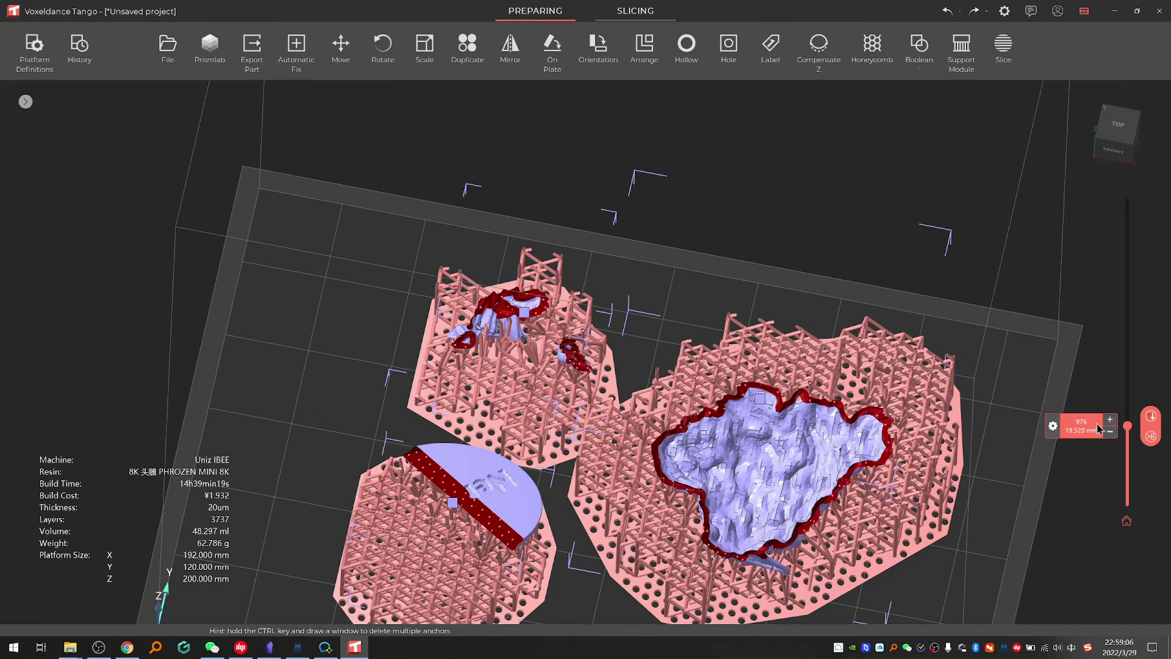
pyautogui.moveTo(1132, 431); pyautogui.dragTo(1118, 169)
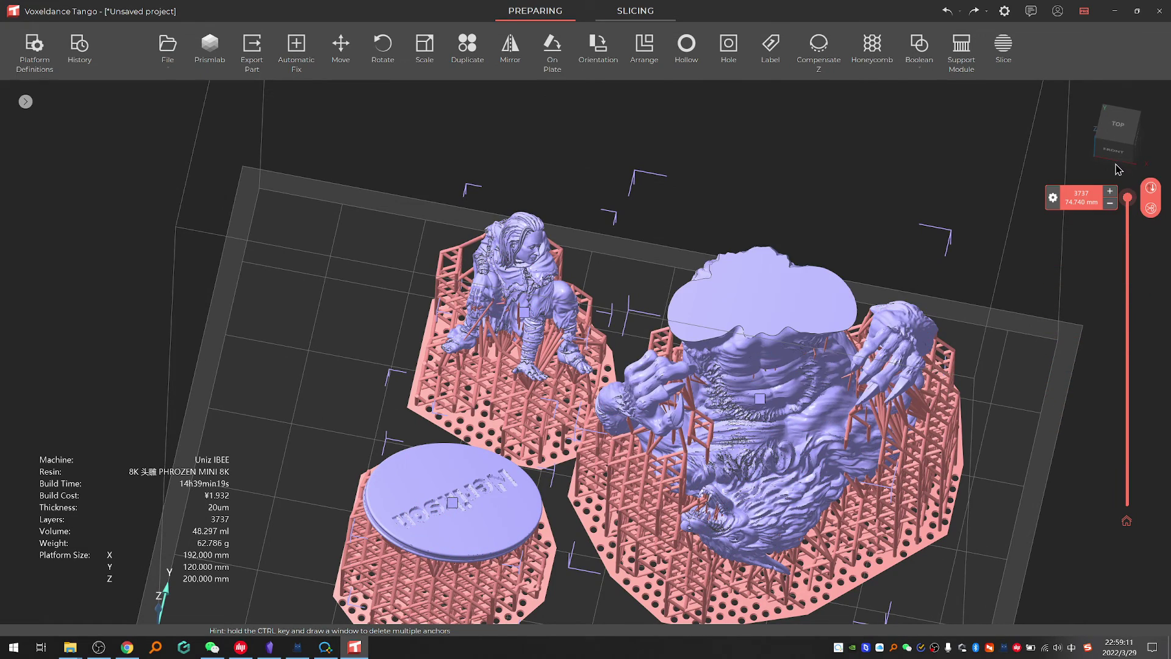
pyautogui.moveTo(518, 418); pyautogui.dragTo(513, 303, button='right')
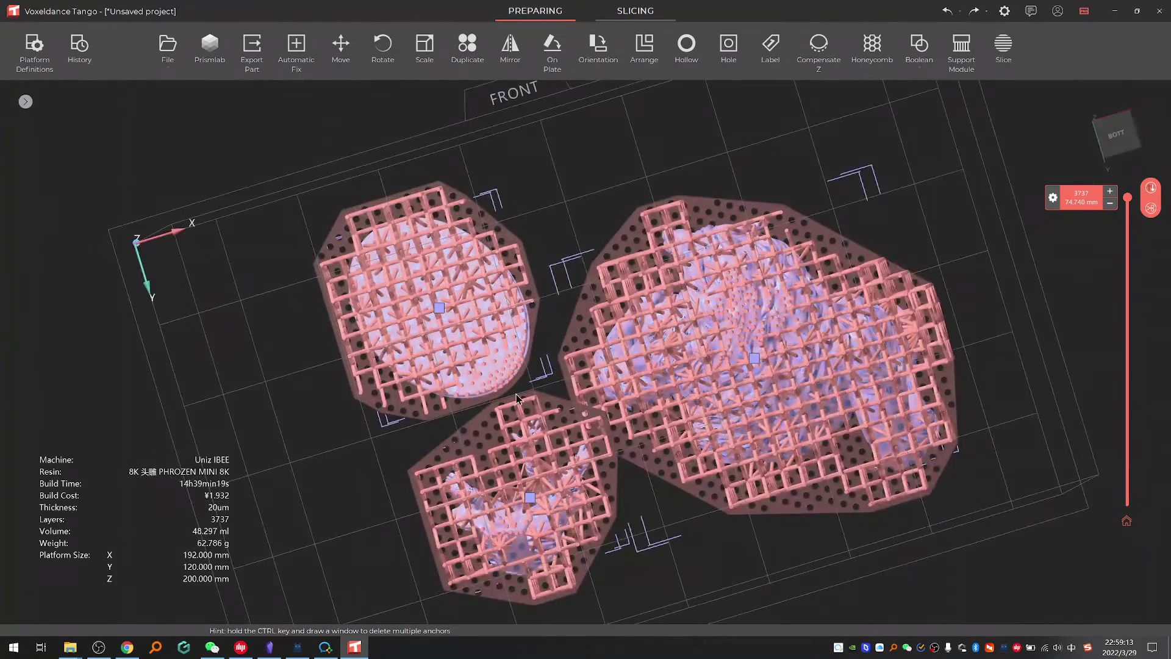
# Start adding holes with a 1 mm outer radius and place one on the underside of the crouching human figure's clothing
pyautogui.scroll(4, 532, 452)
pyautogui.scroll(-4, 534, 451)
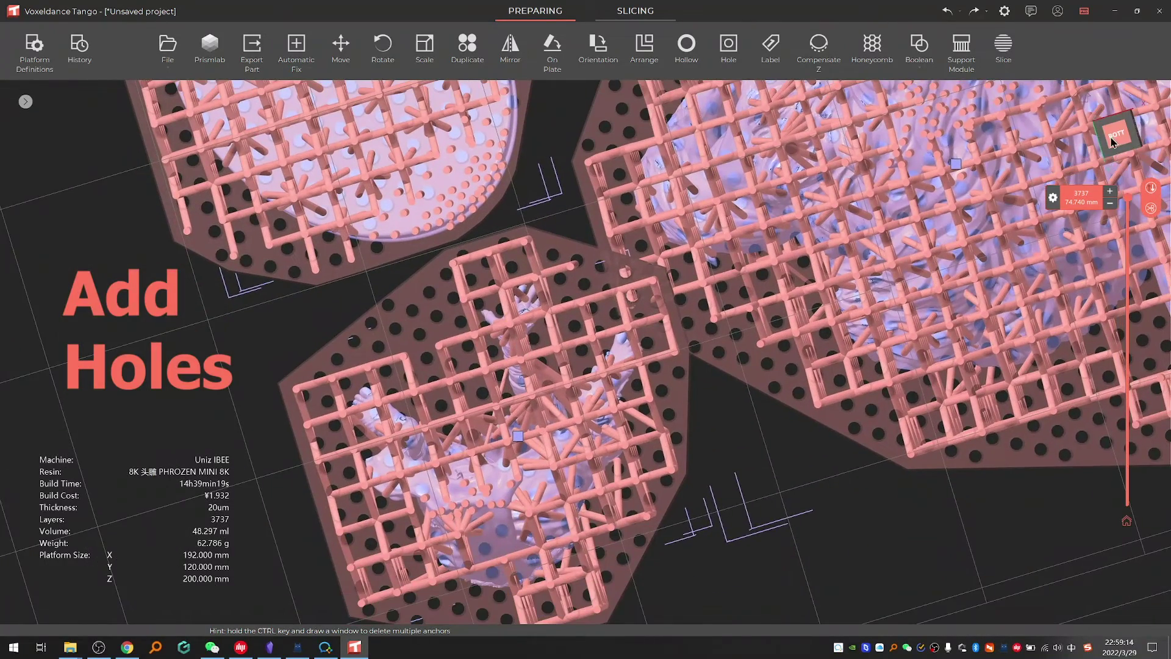
pyautogui.click(1111, 139)
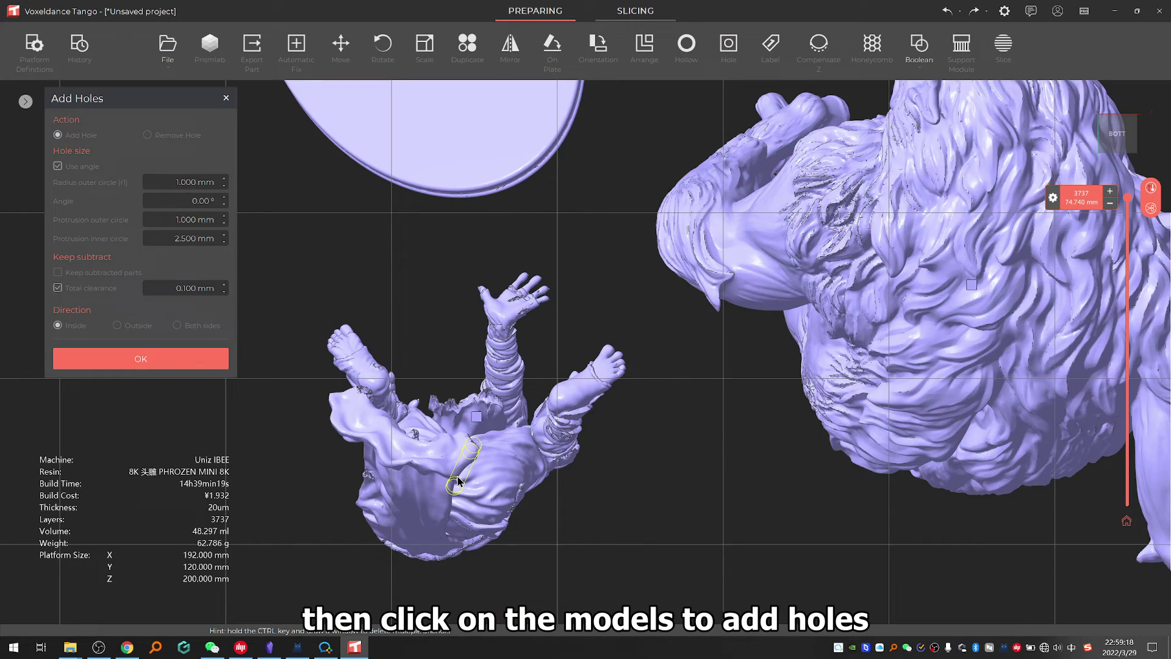
pyautogui.scroll(1, 457, 475)
pyautogui.scroll(2, 481, 442)
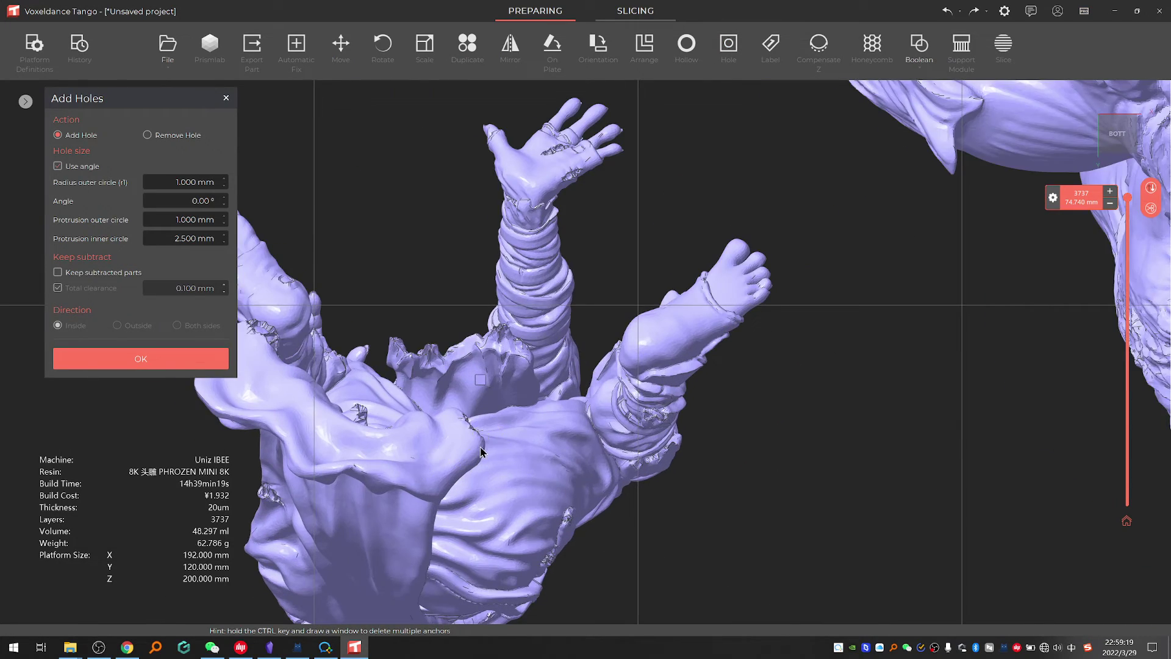
pyautogui.moveTo(482, 443); pyautogui.dragTo(475, 470, button='right')
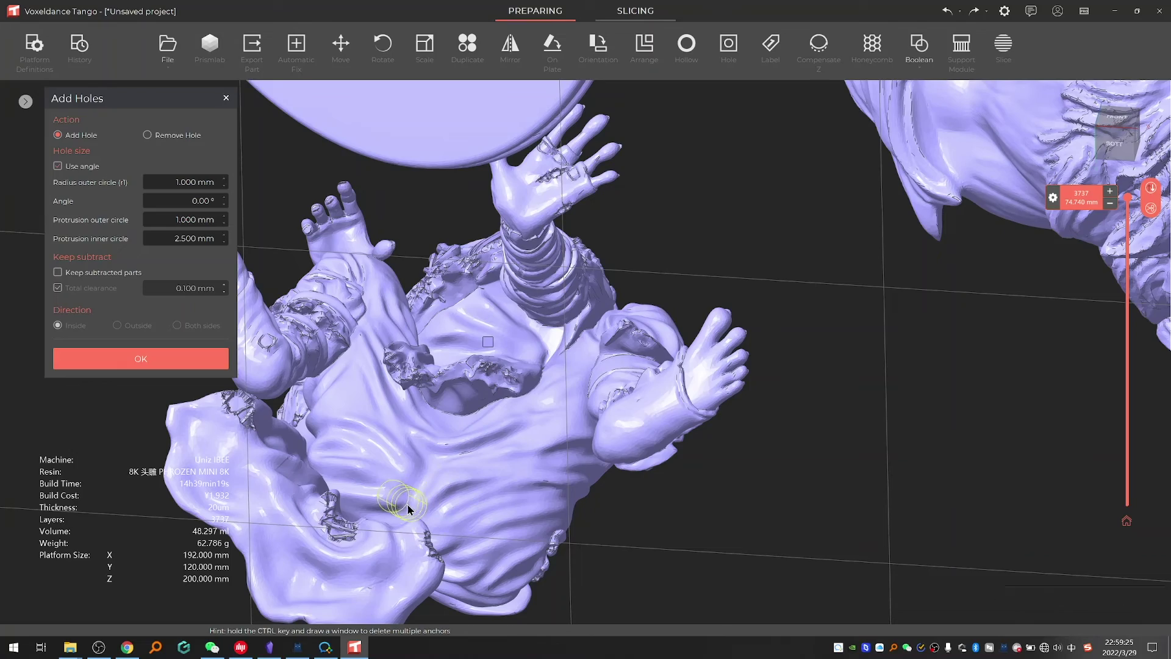
pyautogui.click(402, 524)
pyautogui.moveTo(465, 486)
pyautogui.mouseDown(button='right')
pyautogui.moveTo(484, 497)
pyautogui.moveTo(480, 514)
pyautogui.mouseUp(button='right')
pyautogui.scroll(-4, 481, 513)
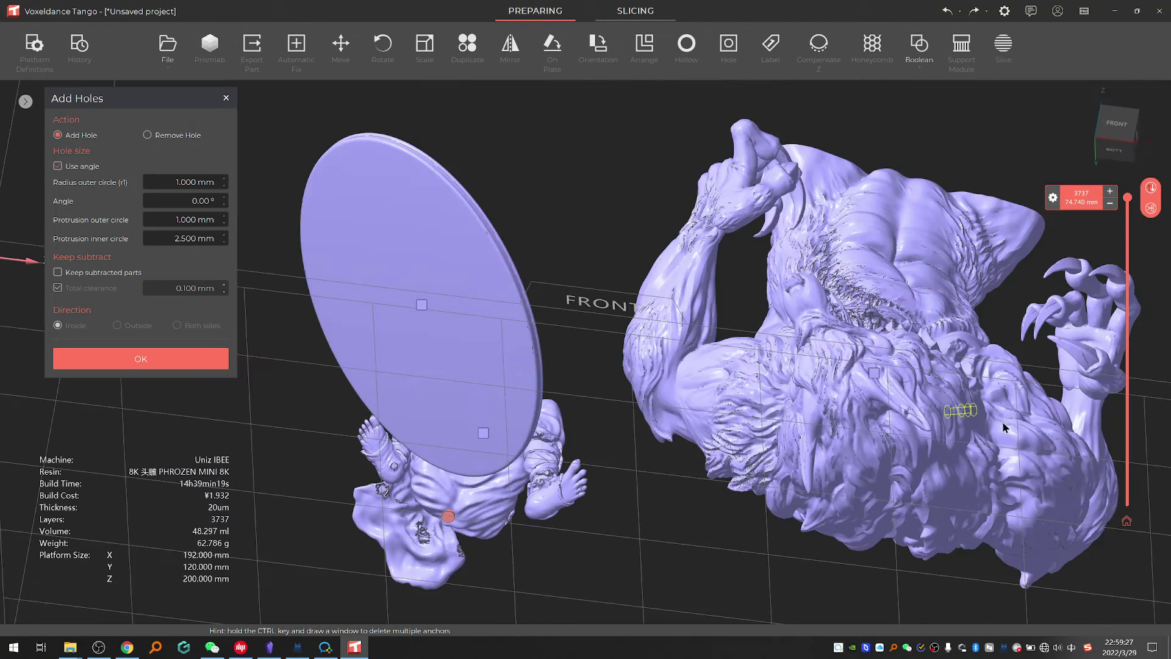
# Place two 1 mm radius holes on the werewolf's flat waist cut, add holes to the oval base's underside, and apply them
pyautogui.moveTo(773, 365); pyautogui.dragTo(821, 366, button='right')
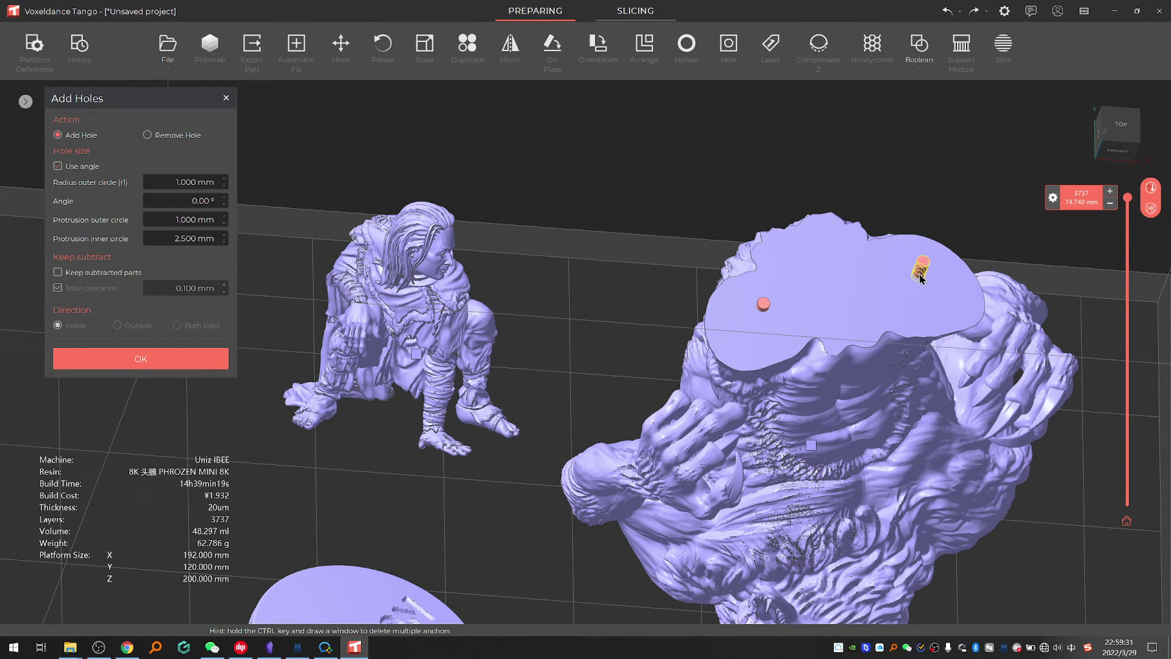
pyautogui.moveTo(1127, 198)
pyautogui.mouseDown()
pyautogui.moveTo(1129, 419)
pyautogui.moveTo(1128, 197)
pyautogui.mouseUp()
pyautogui.moveTo(686, 412); pyautogui.dragTo(668, 322, button='right')
pyautogui.moveTo(595, 383); pyautogui.dragTo(589, 282, button='right')
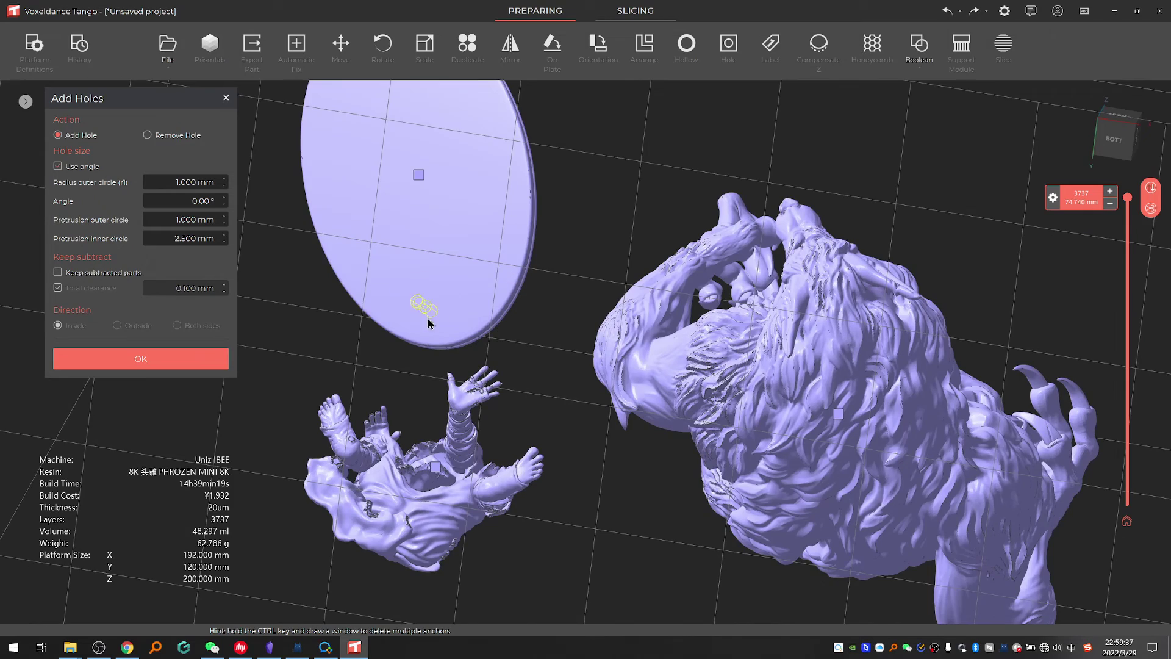
pyautogui.moveTo(427, 416); pyautogui.dragTo(359, 222, button='right')
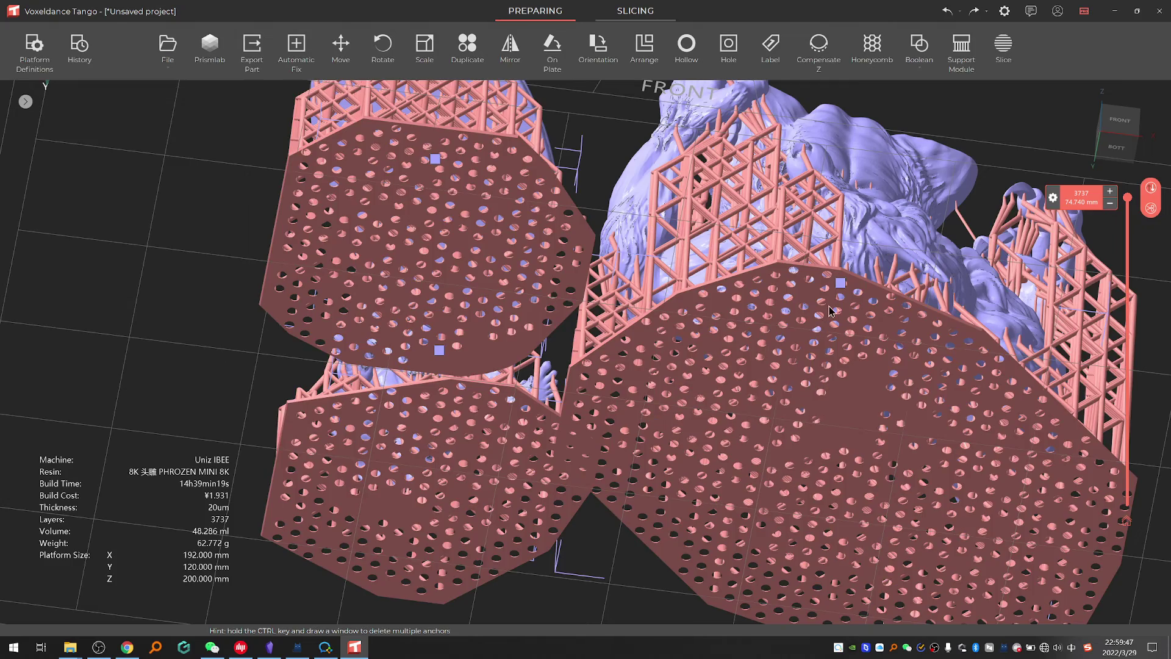
# Slice the supported, hollowed parts and run the layer preview from the first layer up to layer 3737
pyautogui.moveTo(828, 305); pyautogui.dragTo(827, 375, button='right')
pyautogui.moveTo(840, 191); pyautogui.dragTo(764, 524, button='middle')
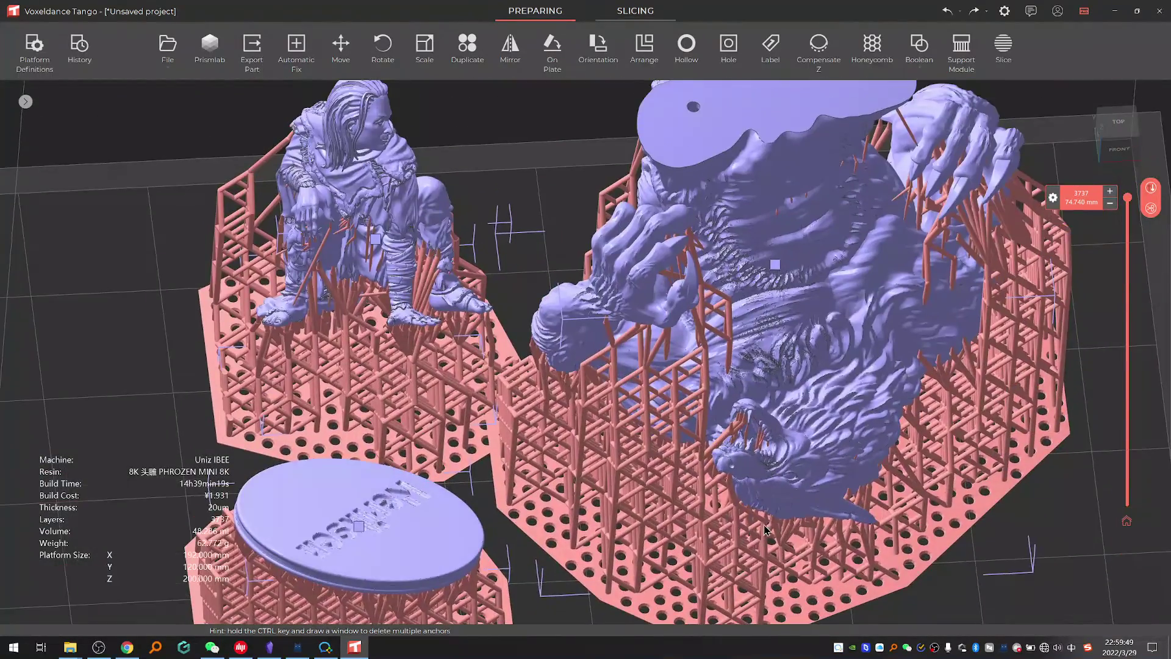
pyautogui.scroll(-3, 767, 351)
pyautogui.moveTo(792, 317); pyautogui.dragTo(806, 201, button='right')
pyautogui.scroll(5, 857, 168)
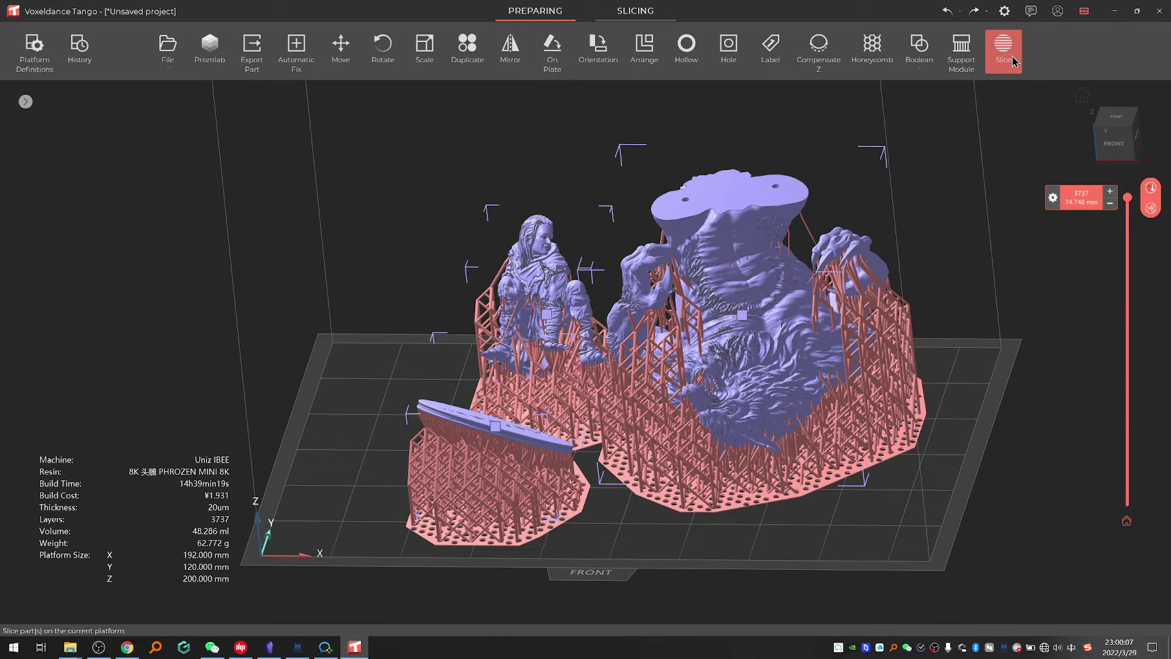
pyautogui.click(1003, 52)
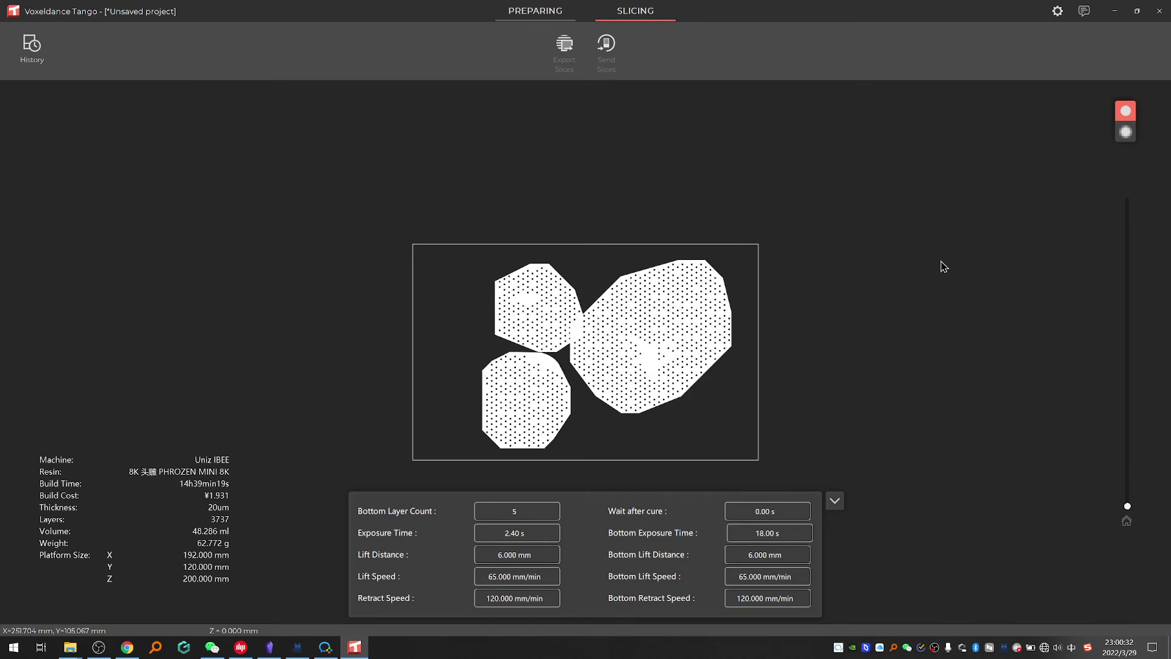
pyautogui.moveTo(686, 295); pyautogui.dragTo(714, 255)
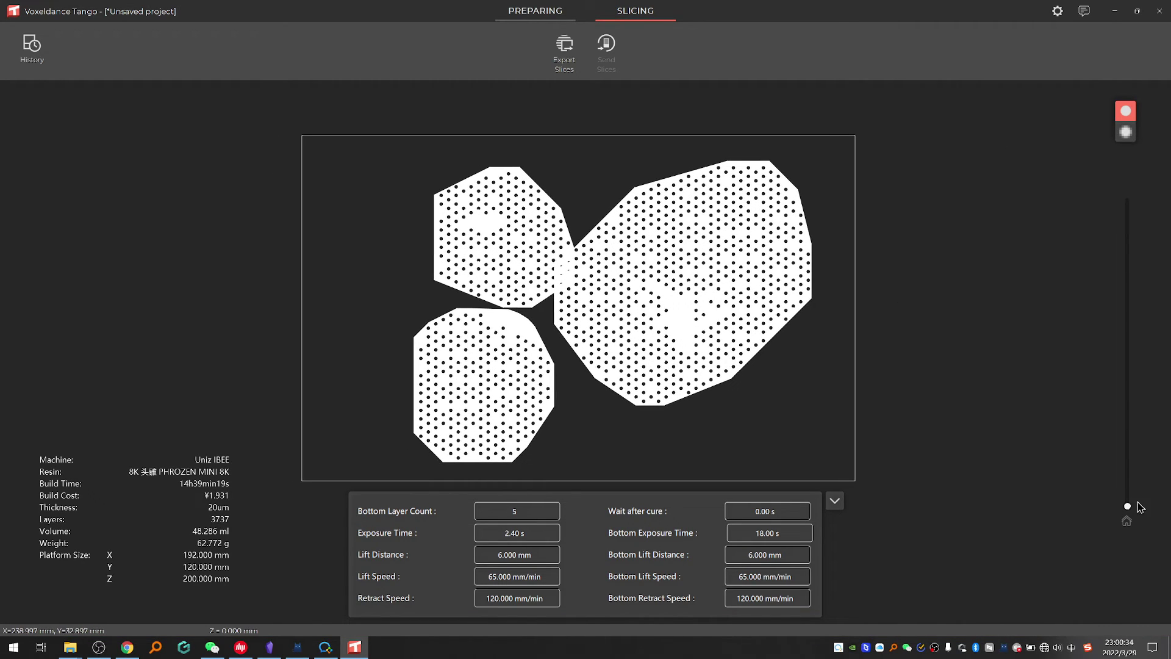
pyautogui.moveTo(1128, 507); pyautogui.dragTo(1133, 187)
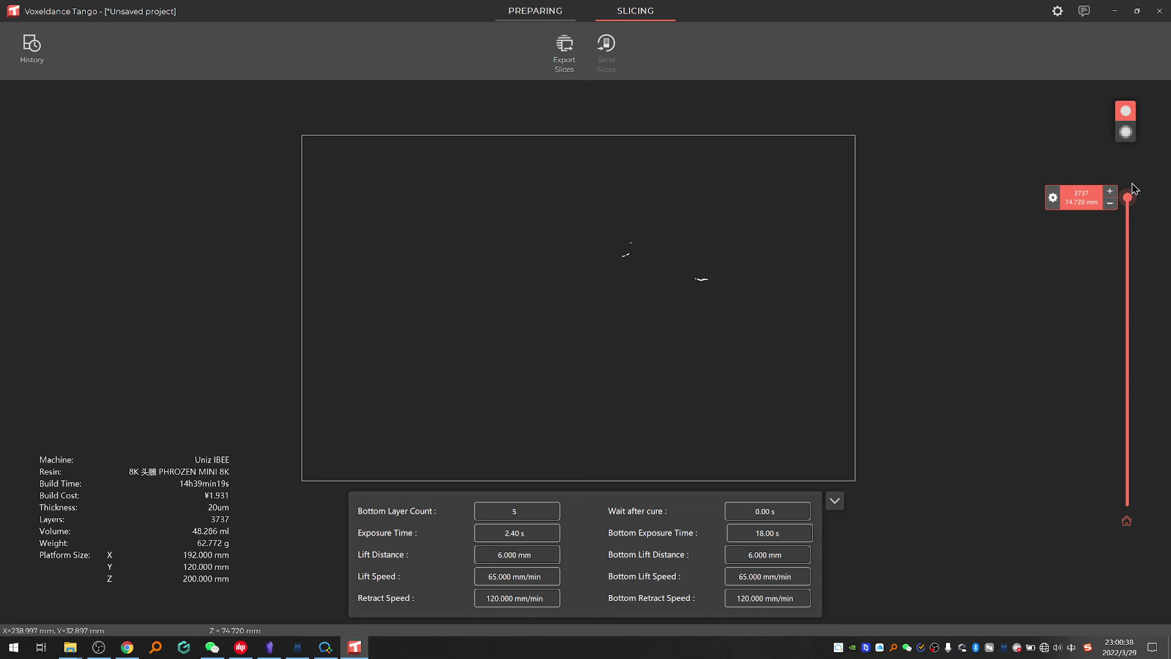
# Export the slices as a Uniz ZCODE file named wolf2 in the model folder and open the output folder
pyautogui.click(556, 60)
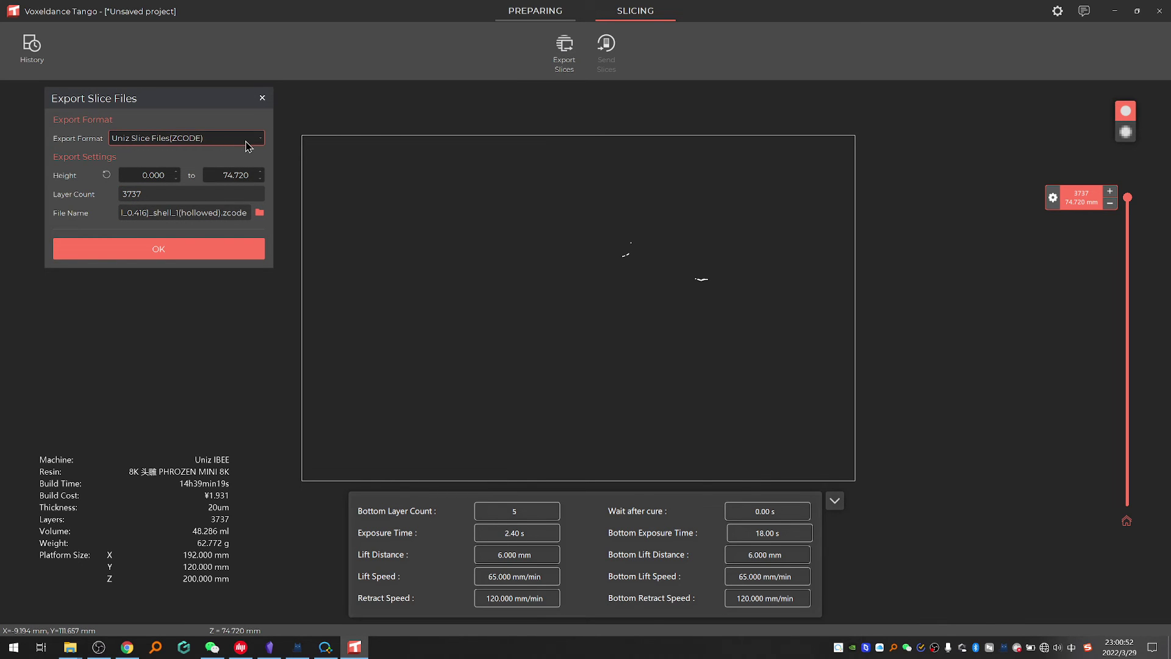
pyautogui.click(259, 212)
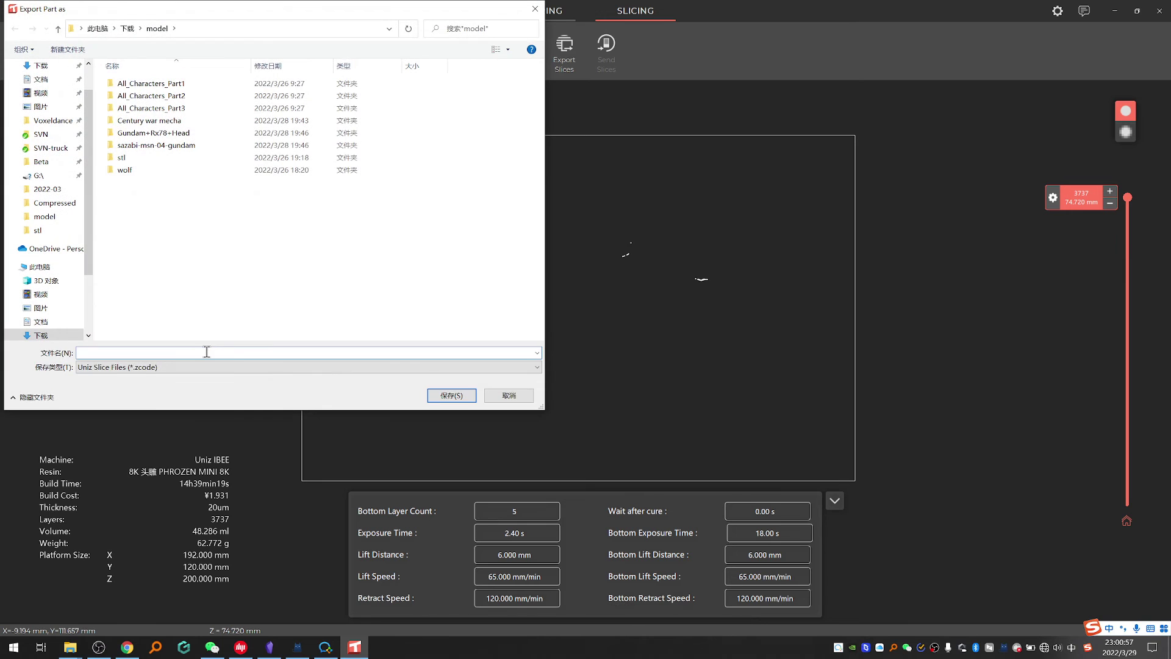
pyautogui.write('wolf')
pyautogui.press('Return')
pyautogui.write('2')
pyautogui.press('Return')
pyautogui.click(232, 251)
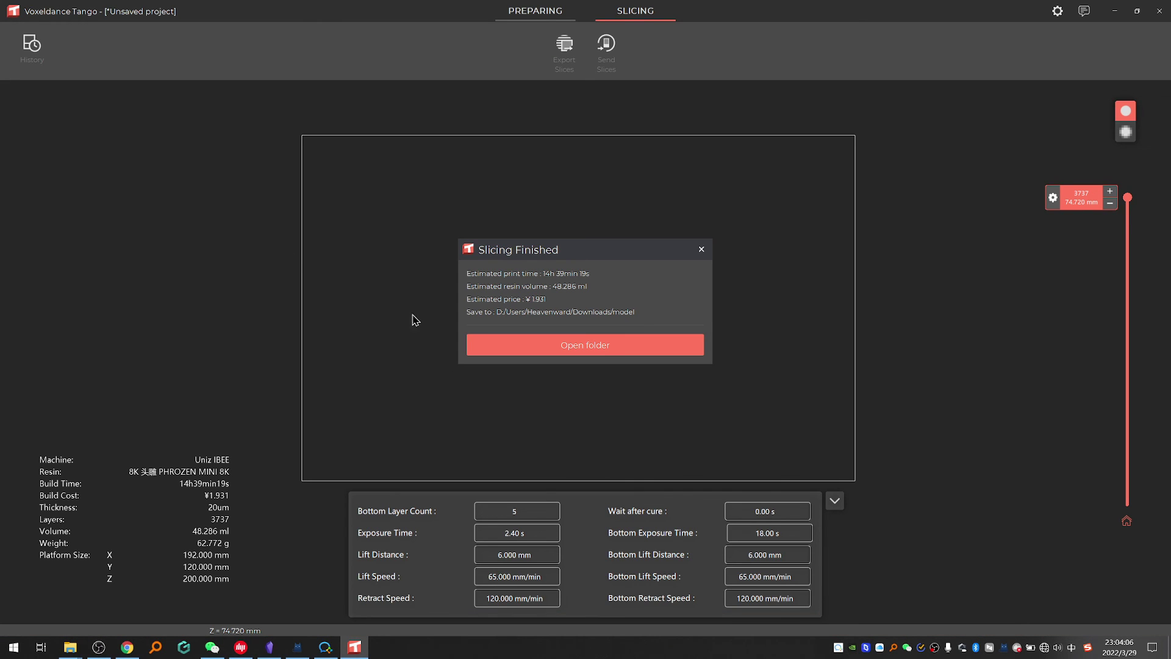
pyautogui.click(575, 354)
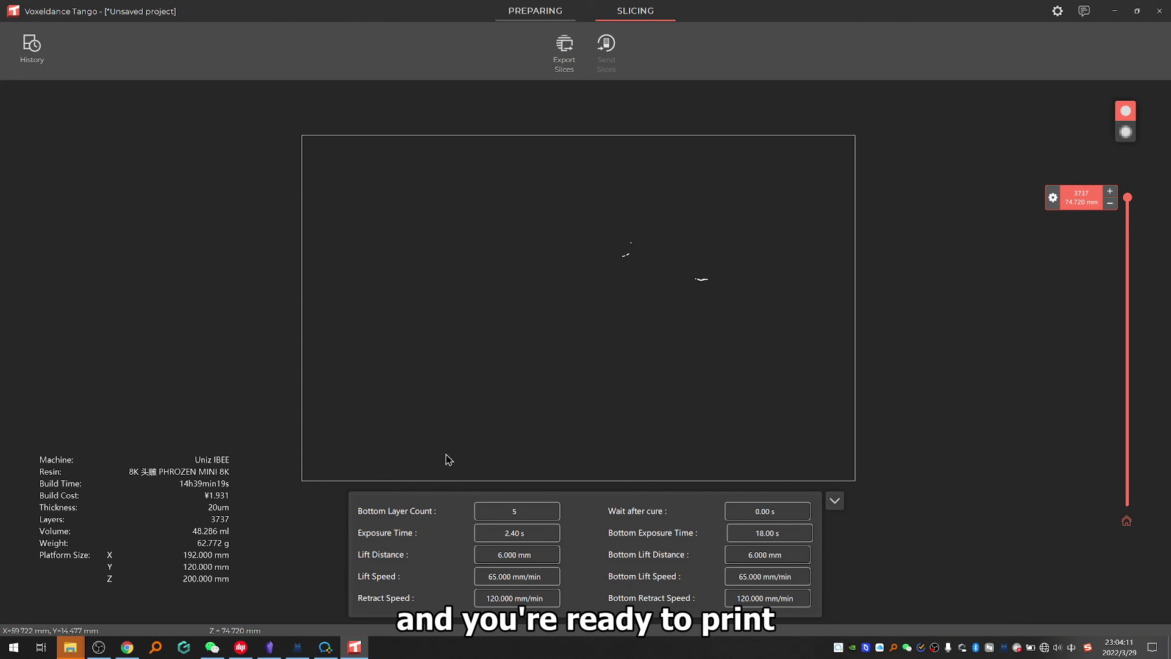